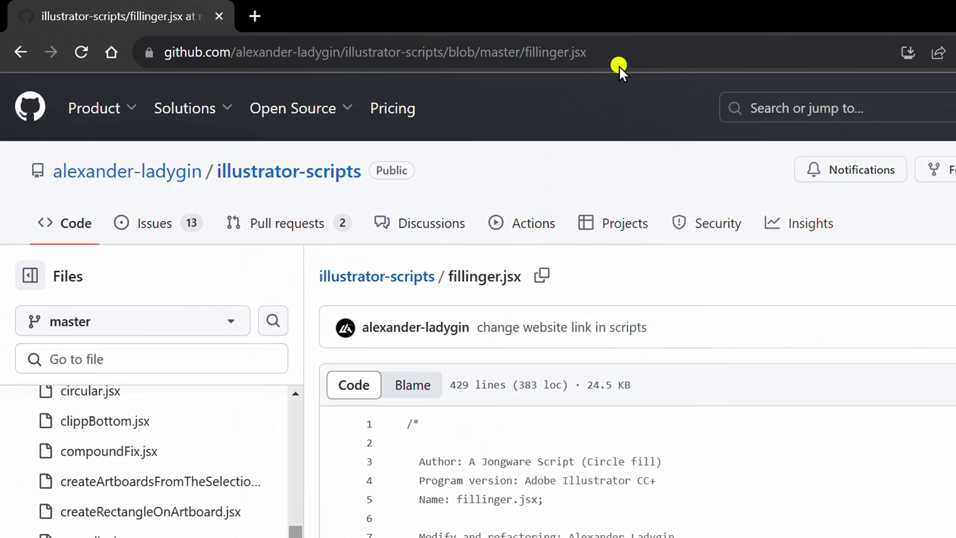
Select the script repository page's full web address in the browser.
{"action": "left_click_drag", "start_coordinate": [587, 52], "coordinate": [170, 49]}
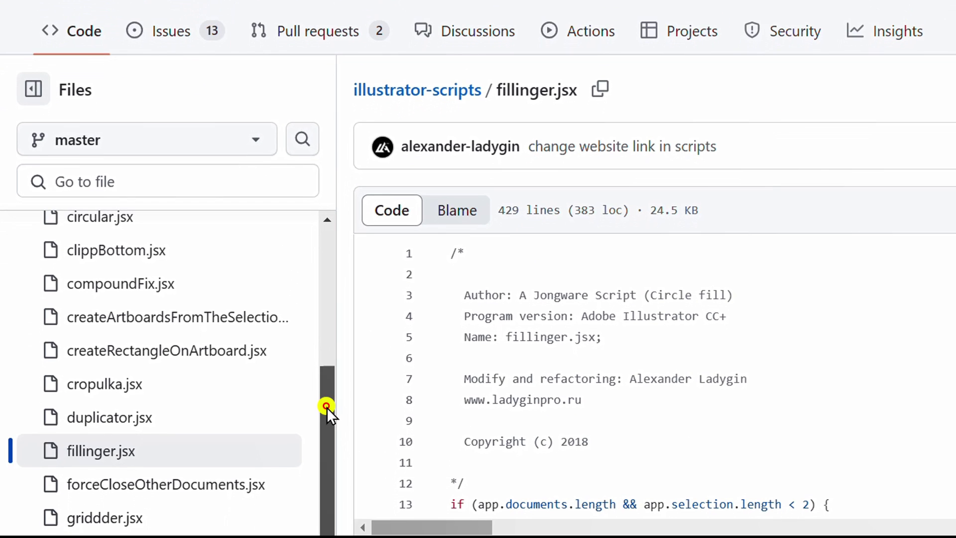
{"action": "left_click_drag", "start_coordinate": [326, 407], "coordinate": [320, 500]}
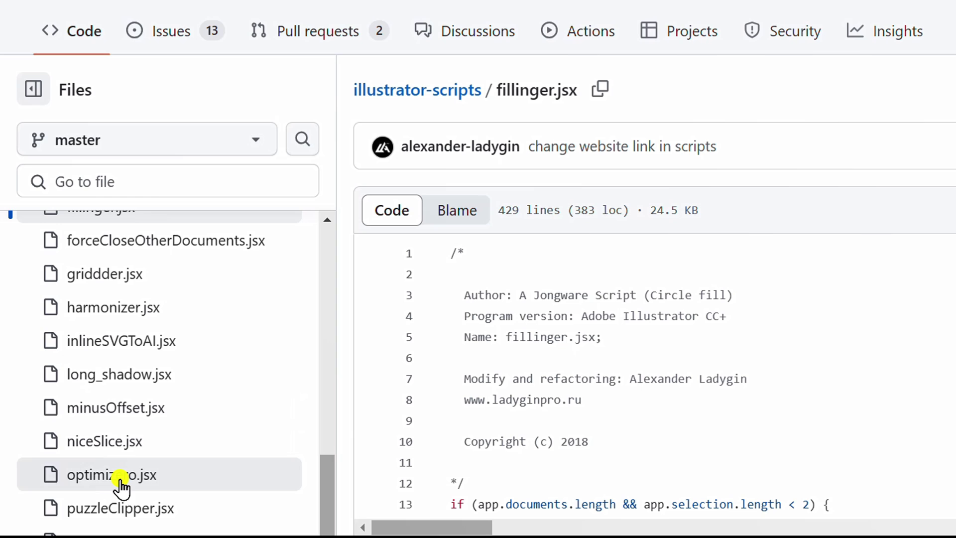
{"action": "scroll", "coordinate": [120, 483], "scroll_direction": "up", "scroll_amount": 10}
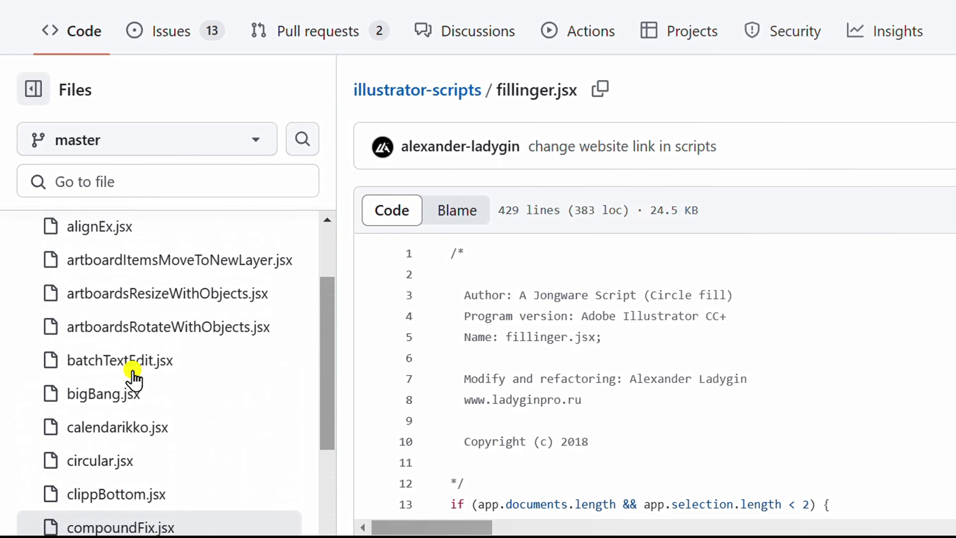
{"action": "scroll", "coordinate": [145, 378], "scroll_direction": "up", "scroll_amount": 2}
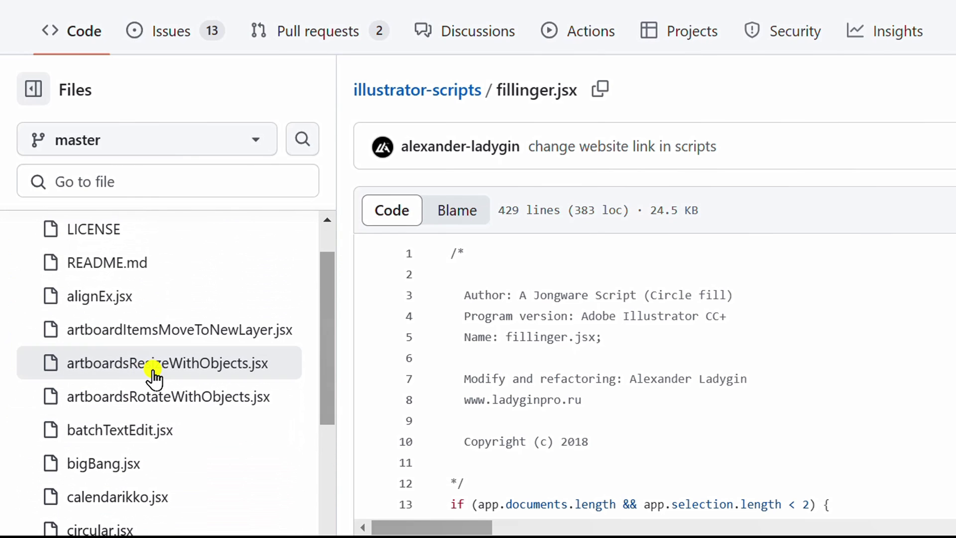
Read through README.md's install and usage notes, then scroll the file list to fillinger.jsx.
{"action": "left_click", "coordinate": [105, 262]}
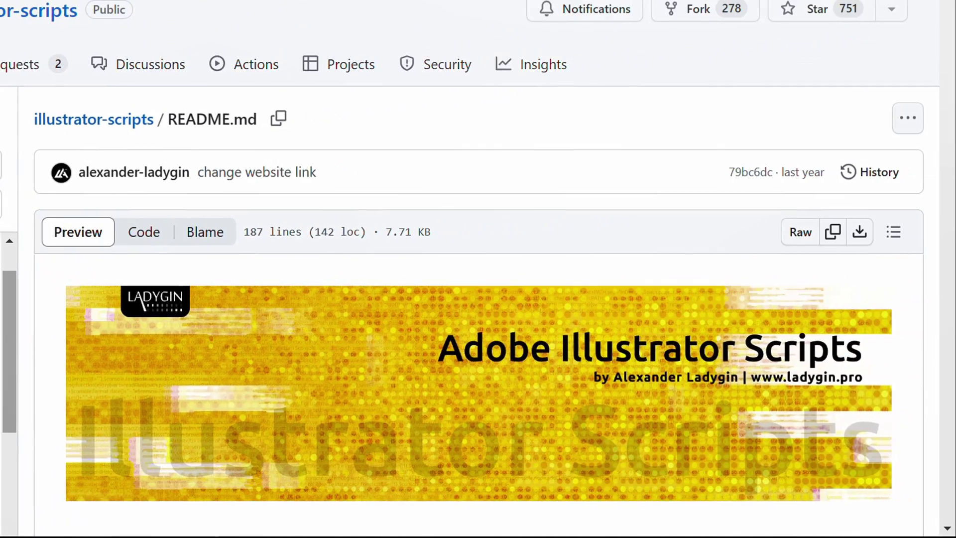
{"action": "scroll", "coordinate": [847, 150], "scroll_direction": "down", "scroll_amount": 15}
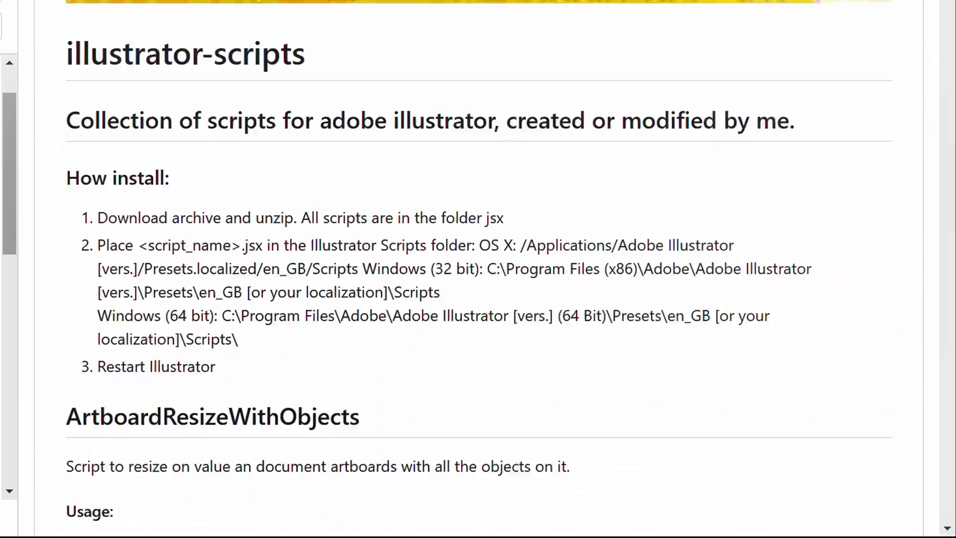
{"action": "scroll", "coordinate": [831, 302], "scroll_direction": "down", "scroll_amount": 10}
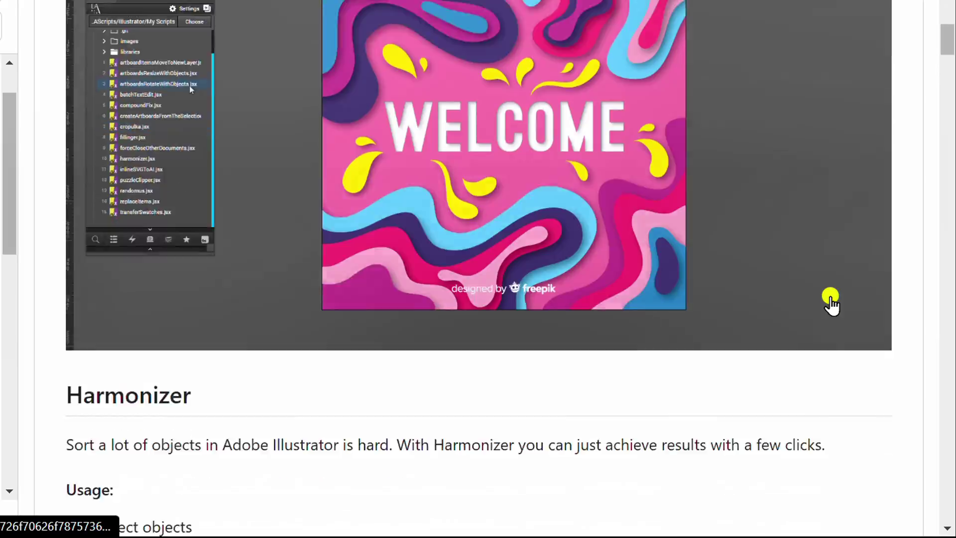
{"action": "scroll", "coordinate": [832, 303], "scroll_direction": "up", "scroll_amount": 10}
{"action": "scroll", "coordinate": [831, 304], "scroll_direction": "down", "scroll_amount": 15}
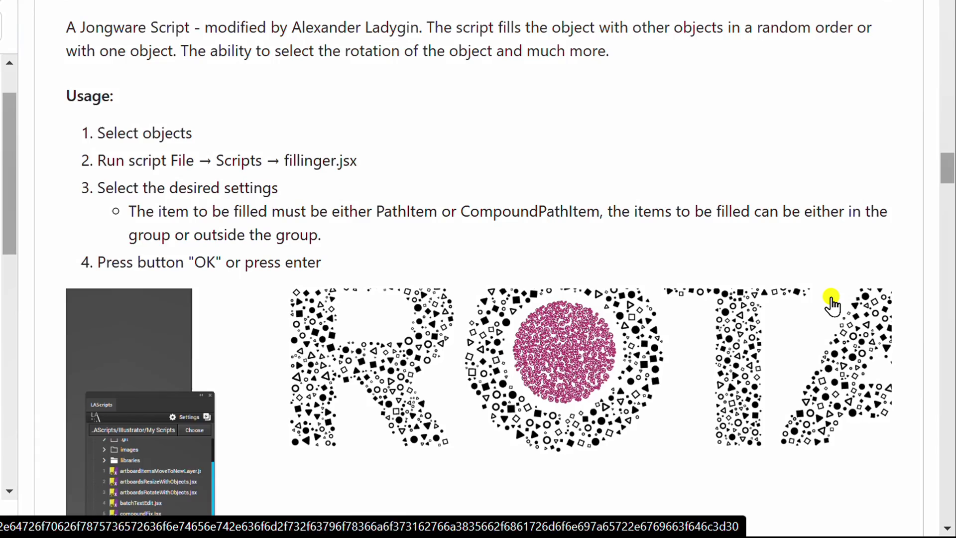
{"action": "scroll", "coordinate": [831, 305], "scroll_direction": "down", "scroll_amount": 15}
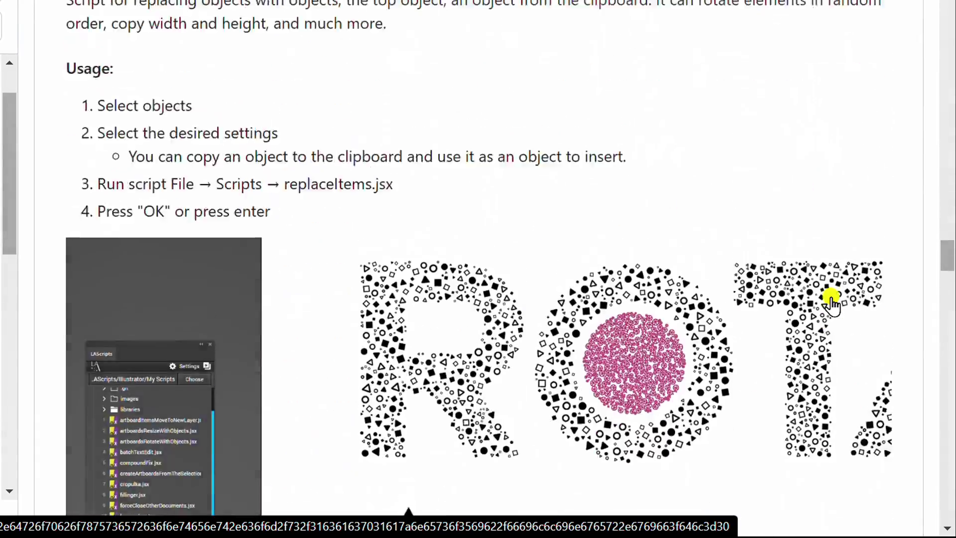
{"action": "scroll", "coordinate": [832, 305], "scroll_direction": "down", "scroll_amount": 10}
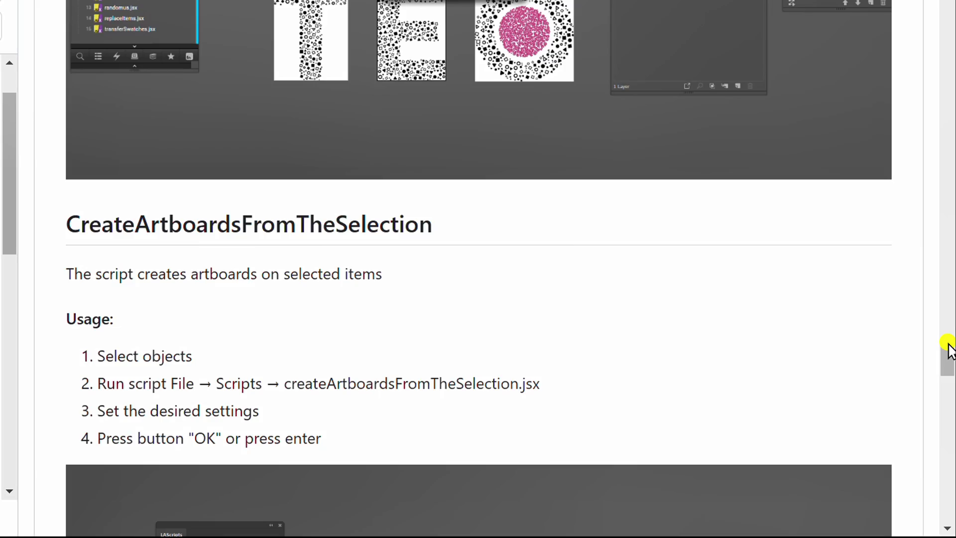
{"action": "scroll", "coordinate": [947, 349], "scroll_direction": "down", "scroll_amount": 15}
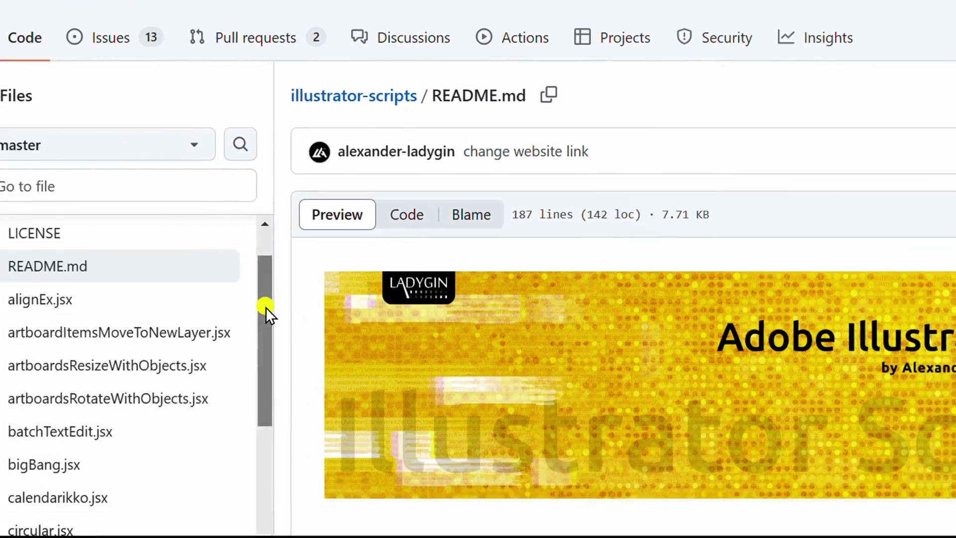
{"action": "left_click_drag", "start_coordinate": [29, 315], "coordinate": [28, 433]}
{"action": "left_click_drag", "start_coordinate": [324, 426], "coordinate": [293, 433]}
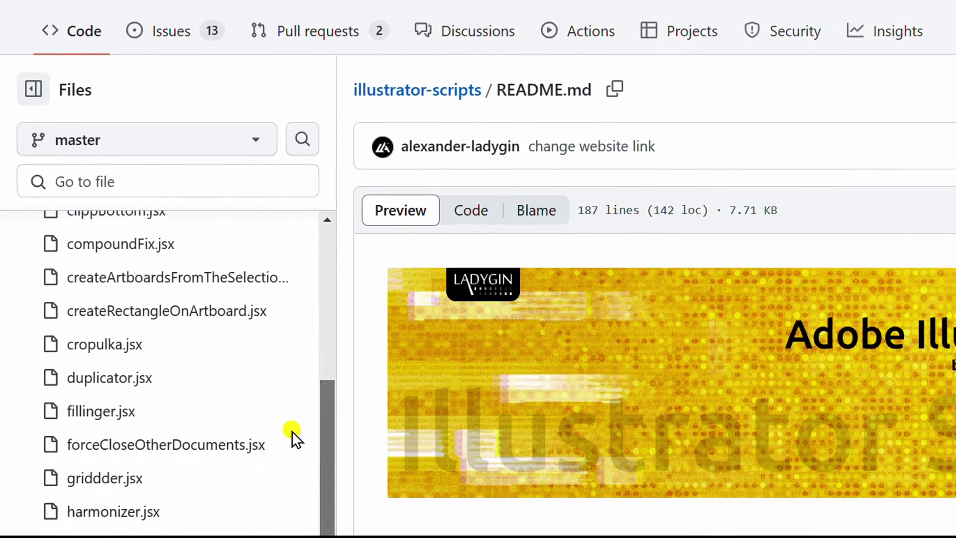
Save the raw fillinger.jsx (24.5 KB) into the script illustrator folder and check the downloads list.
{"action": "left_click", "coordinate": [104, 411]}
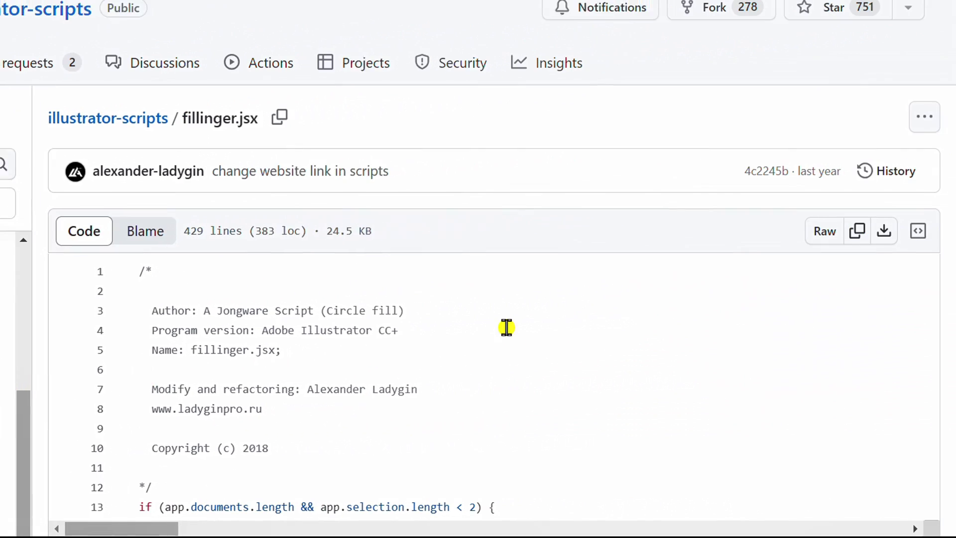
{"action": "left_click", "coordinate": [870, 233]}
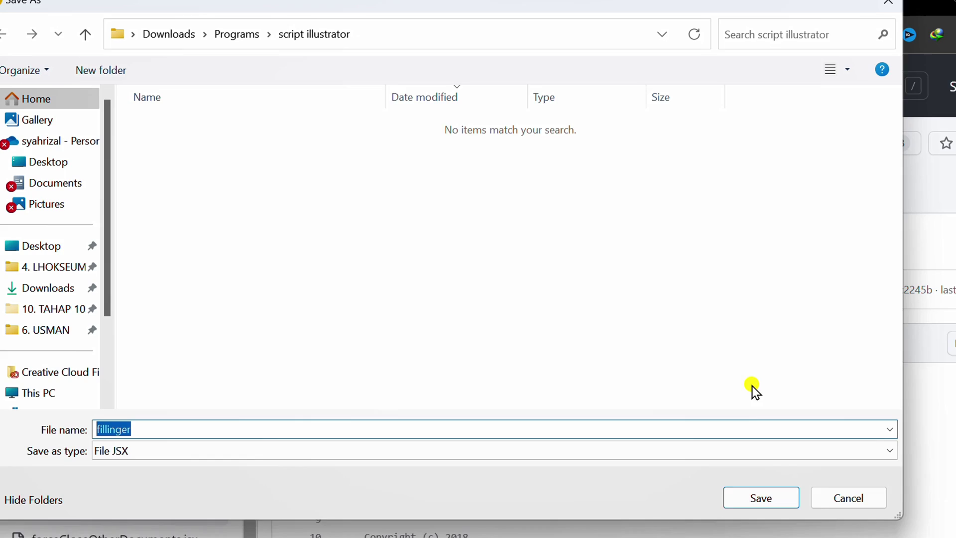
{"action": "left_click", "coordinate": [785, 507]}
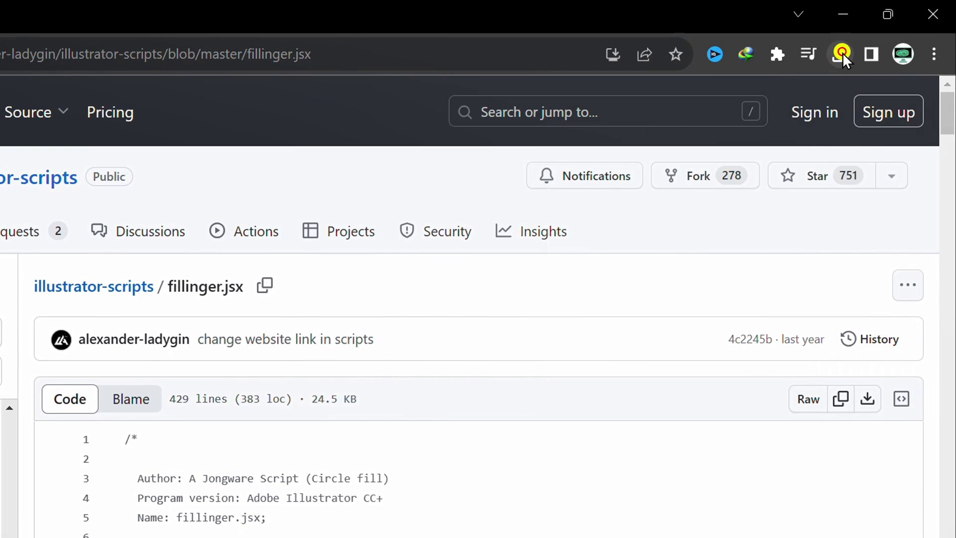
{"action": "left_click", "coordinate": [842, 53]}
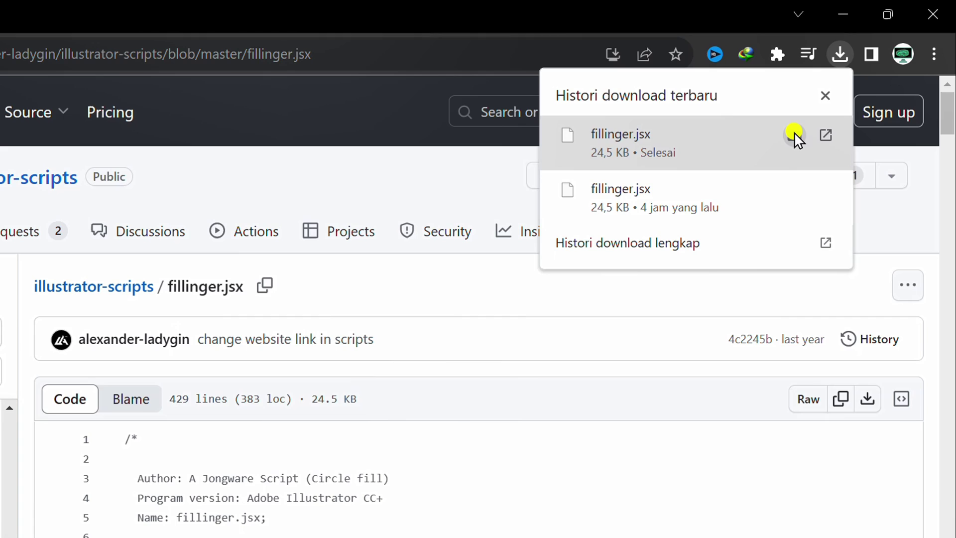
Copy the downloaded fillinger.jsx from its download folder.
{"action": "left_click", "coordinate": [794, 136]}
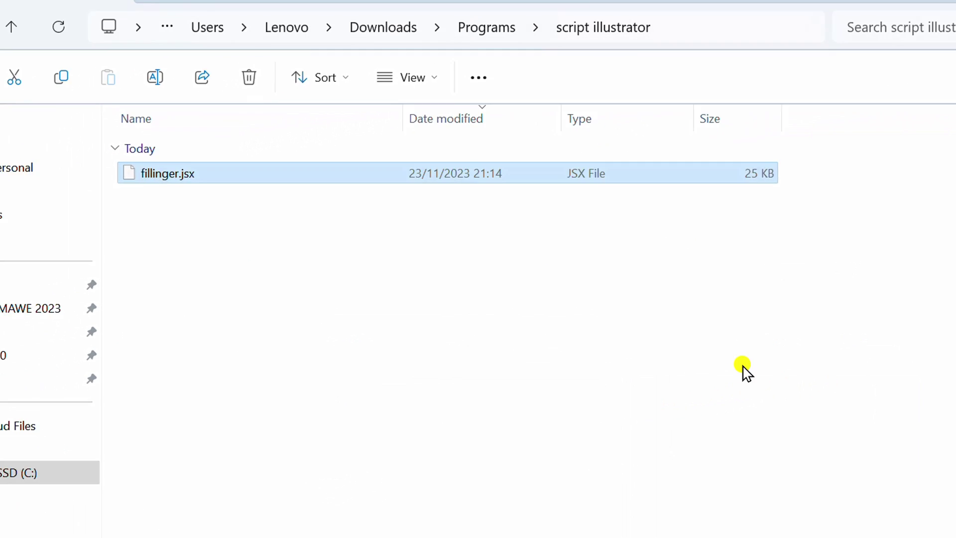
{"action": "left_click_drag", "start_coordinate": [256, 264], "coordinate": [45, 189]}
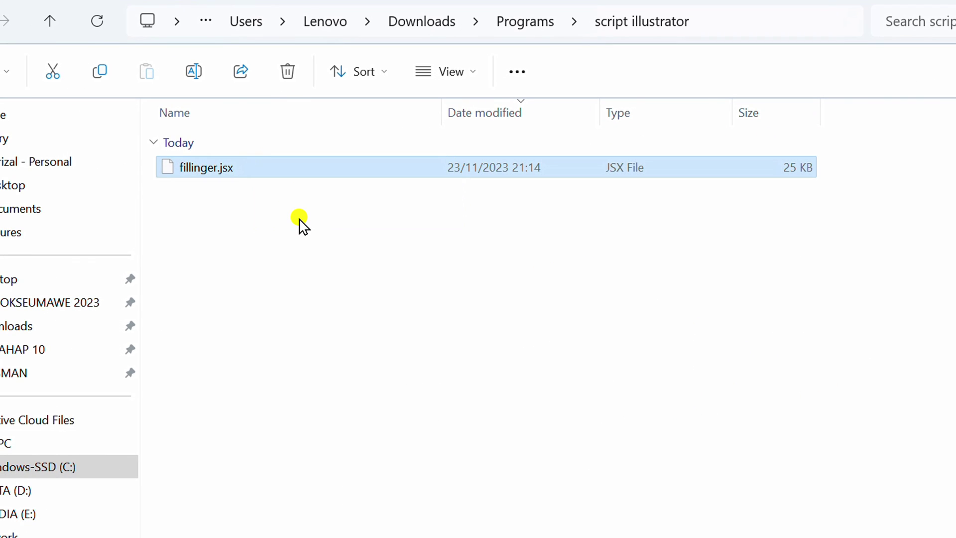
{"action": "key", "text": "ctrl+c"}
Paste fillinger.jsx into C:\Program Files\Adobe\Adobe Illustrator 2024\Presets\en_US\Scripts with administrator permission.
{"action": "left_click", "coordinate": [70, 467]}
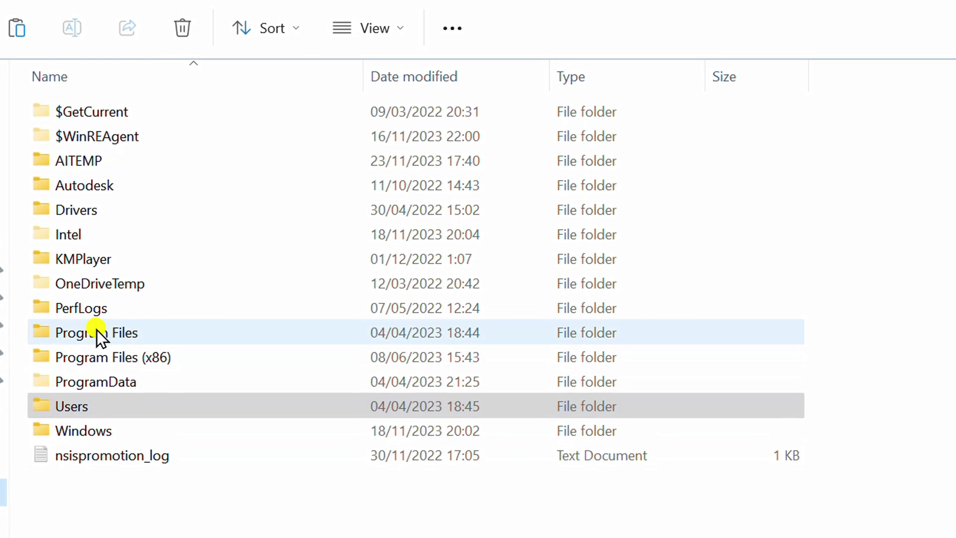
{"action": "double_click", "coordinate": [97, 330]}
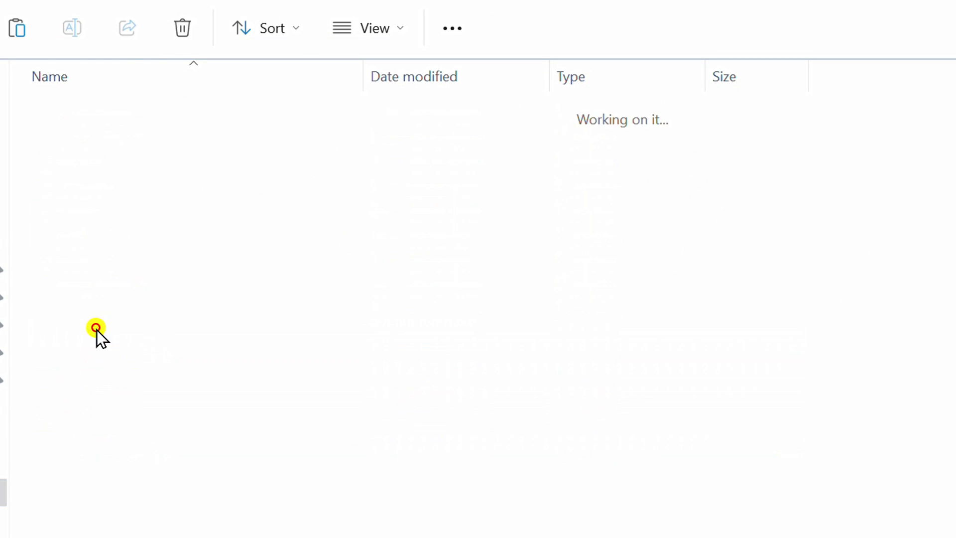
{"action": "double_click", "coordinate": [121, 116]}
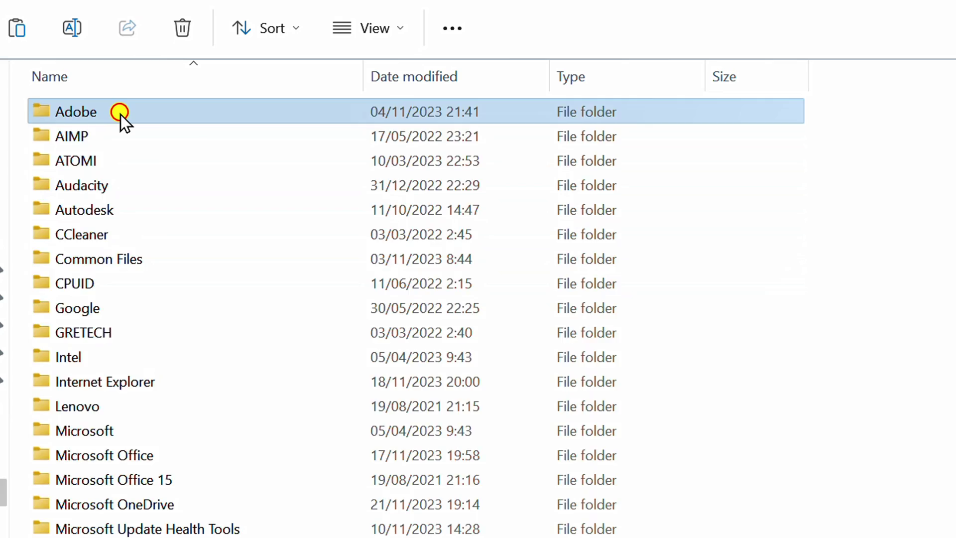
{"action": "double_click", "coordinate": [153, 185]}
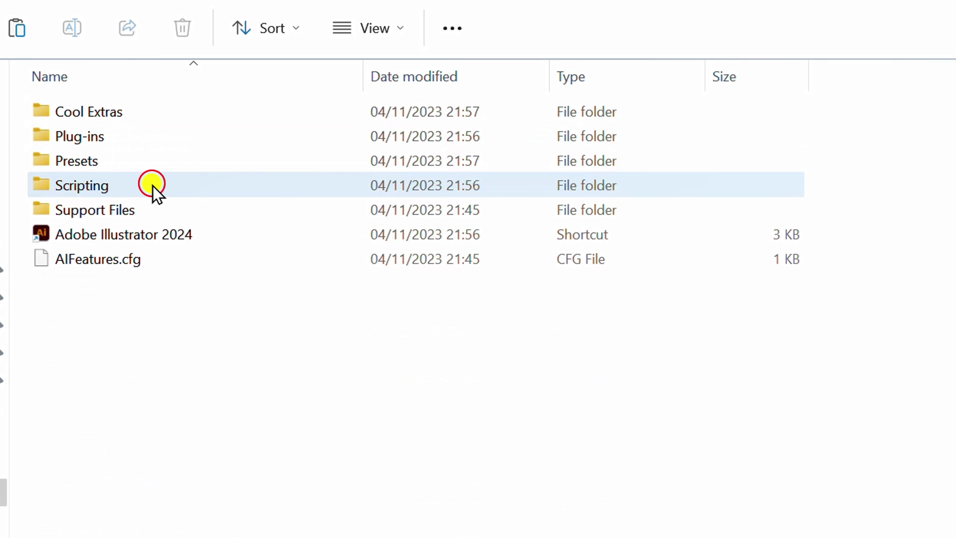
{"action": "double_click", "coordinate": [105, 160]}
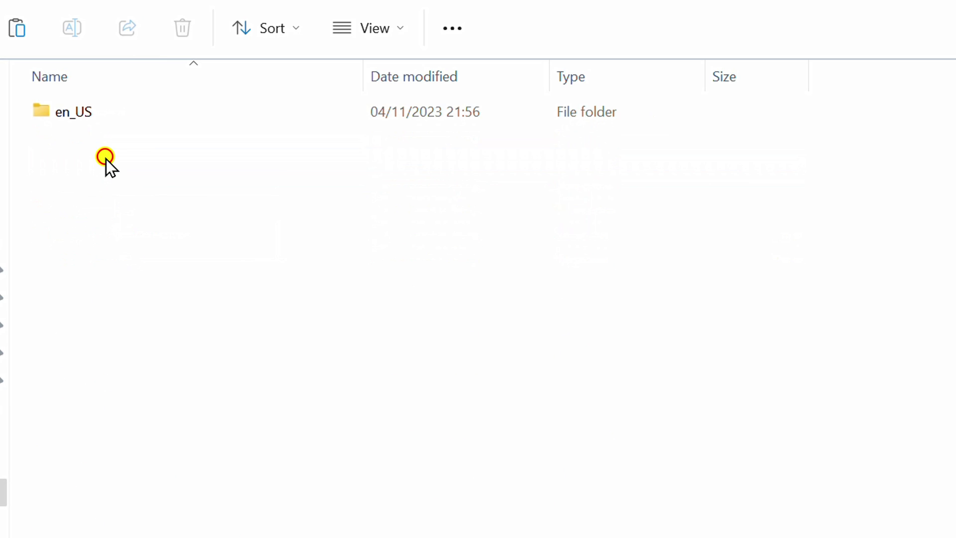
{"action": "double_click", "coordinate": [96, 112]}
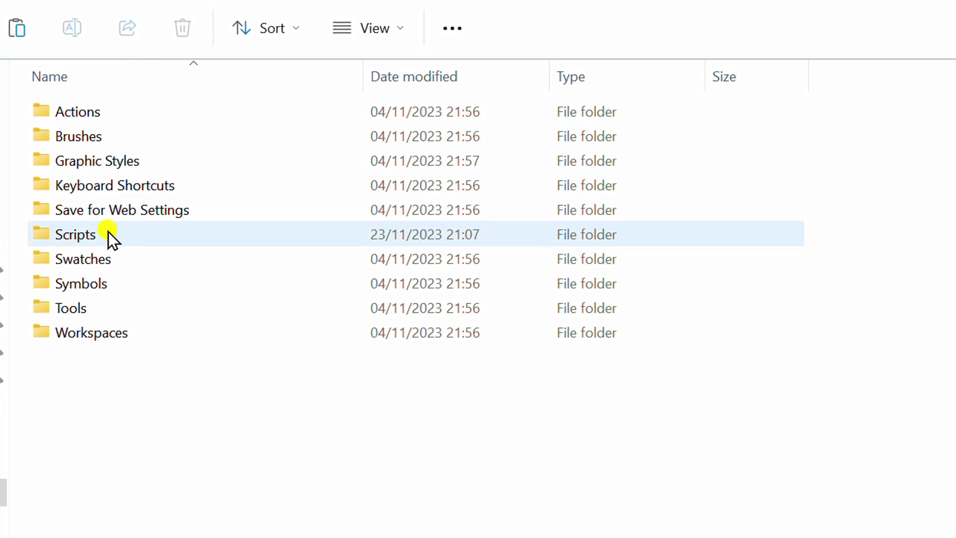
{"action": "double_click", "coordinate": [125, 233]}
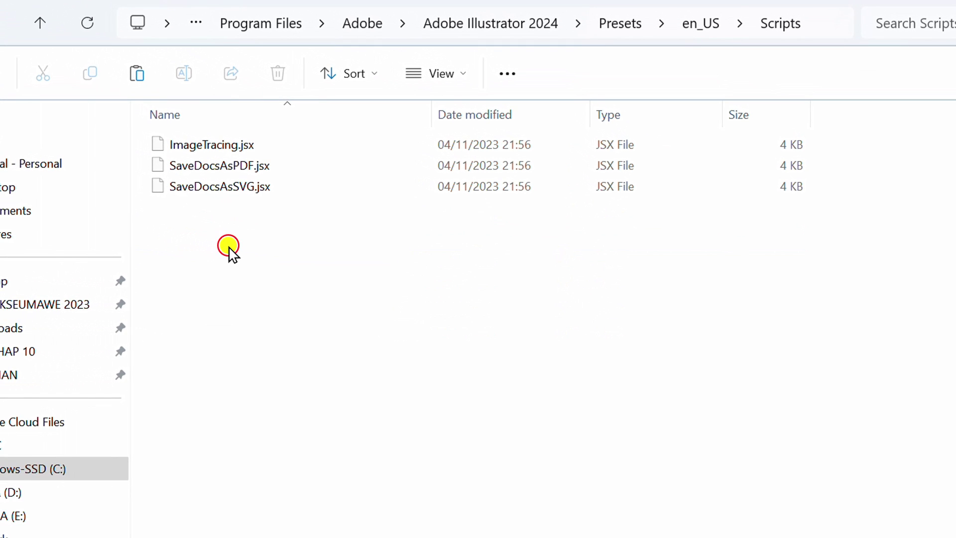
{"action": "key", "text": "ctrl+v"}
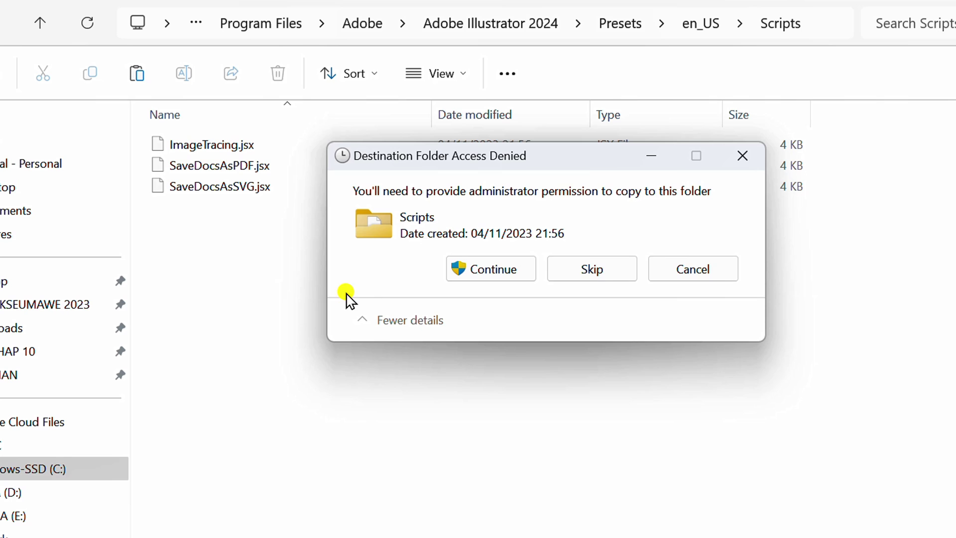
{"action": "left_click", "coordinate": [496, 268]}
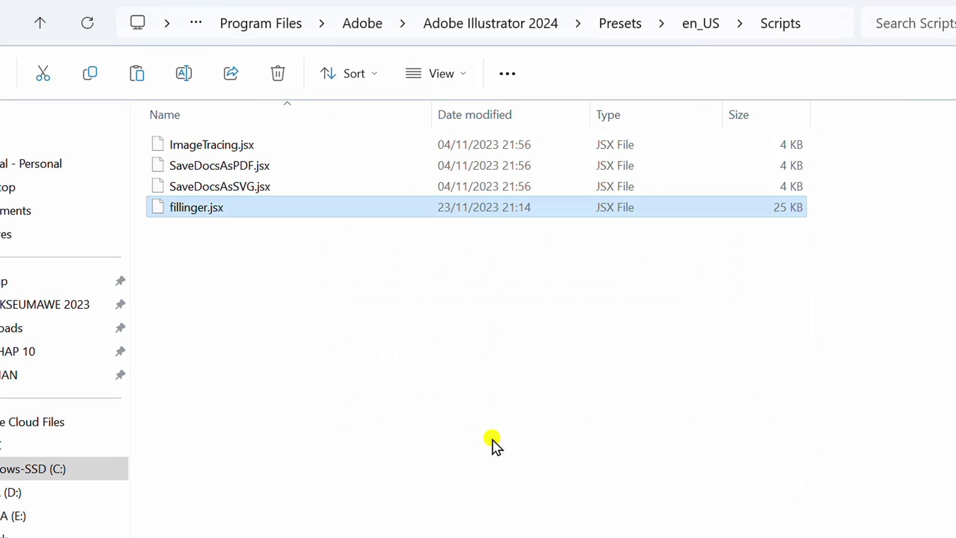
{"action": "left_click", "coordinate": [492, 445]}
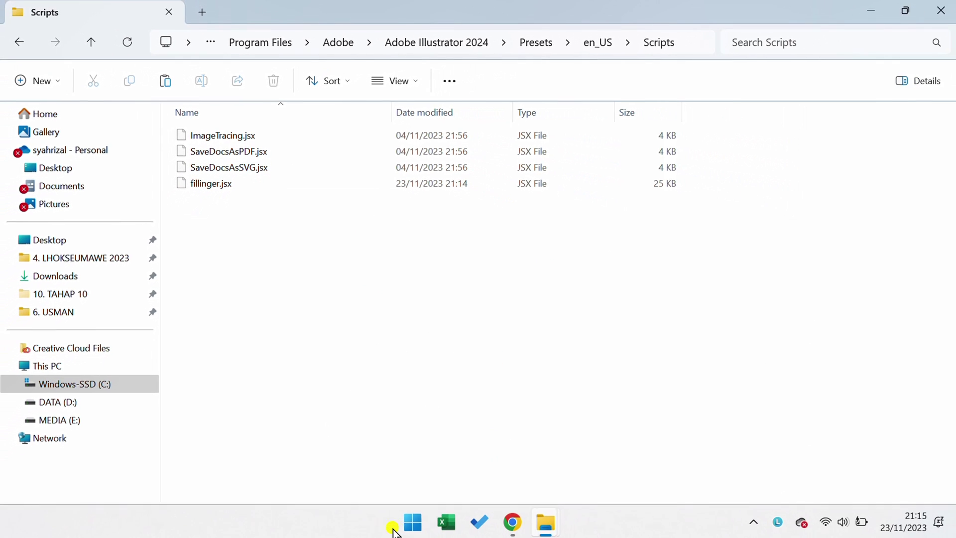
Launch Illustrator, create a 1280 × 720 px document and confirm fillinger under File > Scripts.
{"action": "left_click", "coordinate": [453, 537]}
{"action": "left_click", "coordinate": [298, 174]}
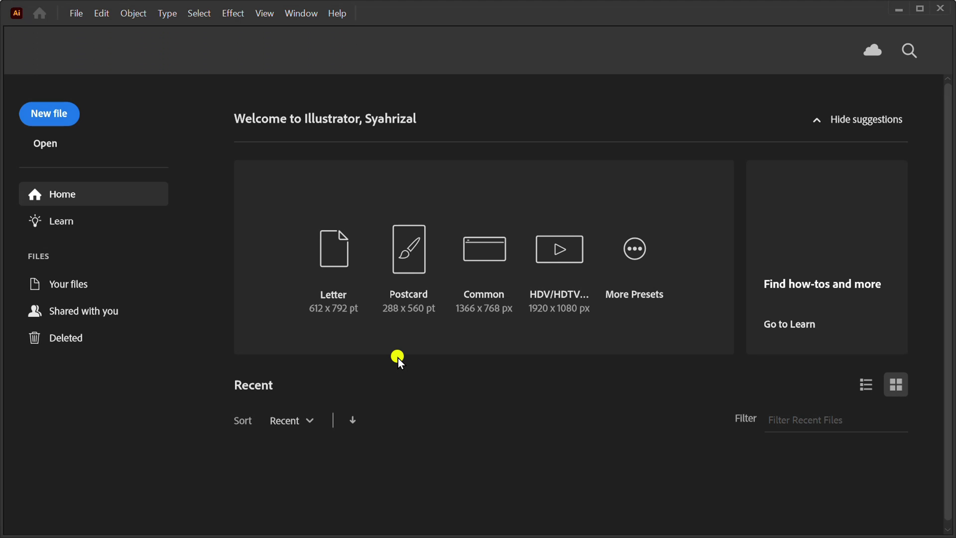
{"action": "left_click", "coordinate": [57, 115]}
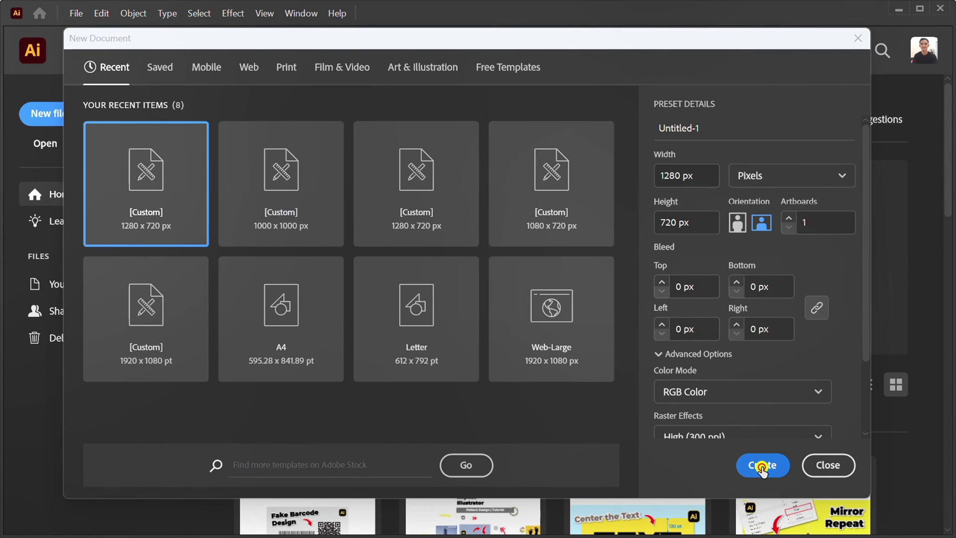
{"action": "left_click", "coordinate": [762, 465]}
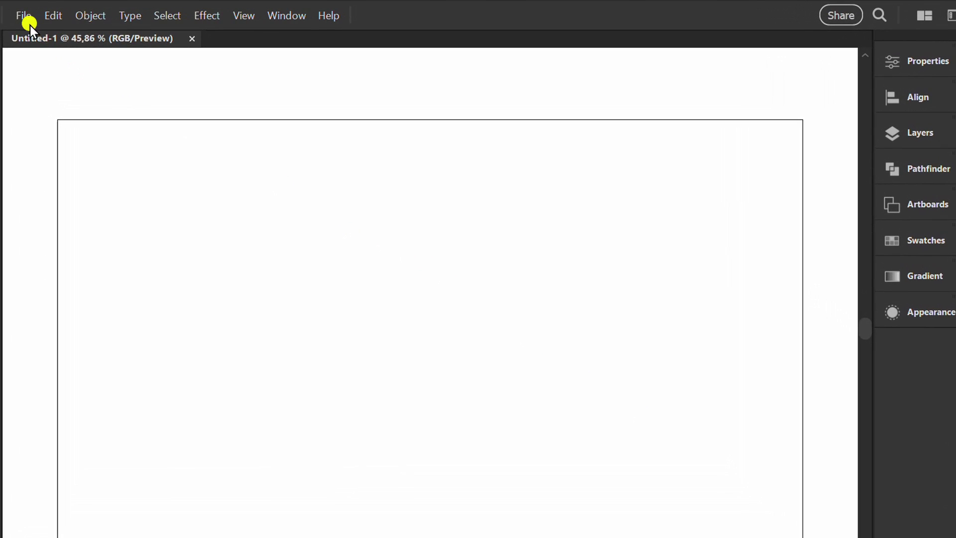
{"action": "left_click", "coordinate": [22, 14]}
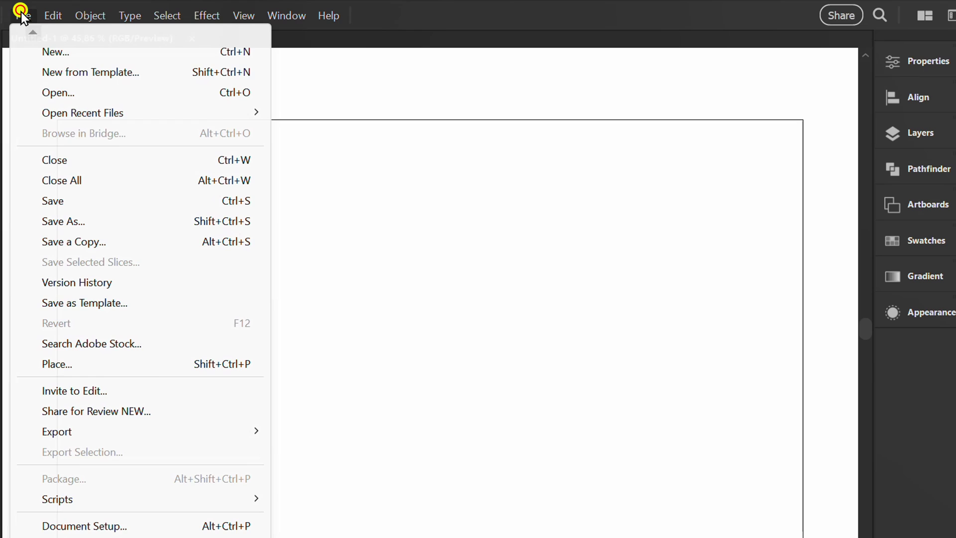
{"action": "mouse_move", "coordinate": [98, 421]}
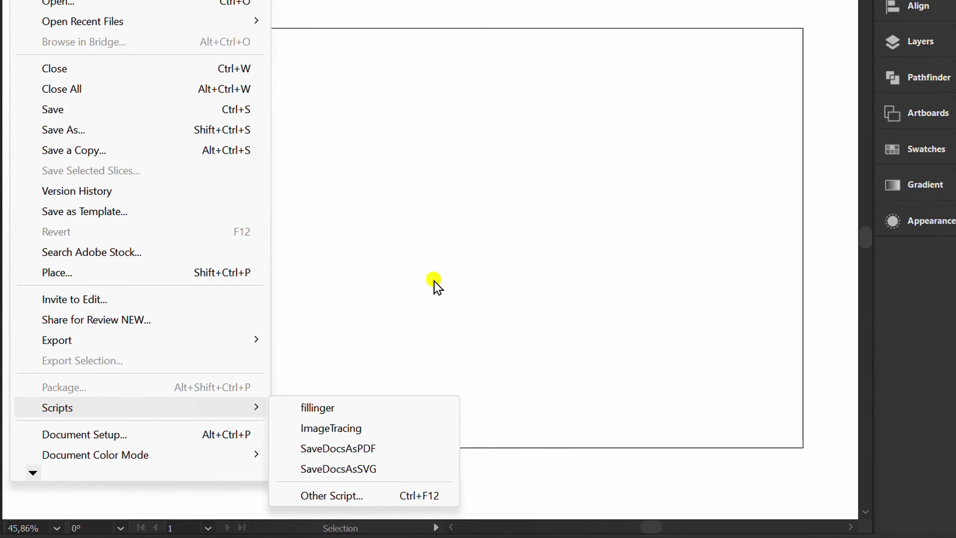
Draw a plus-shaped cross from a 50 px, 90° vertical line and a horizontal line.
{"action": "left_click", "coordinate": [433, 279]}
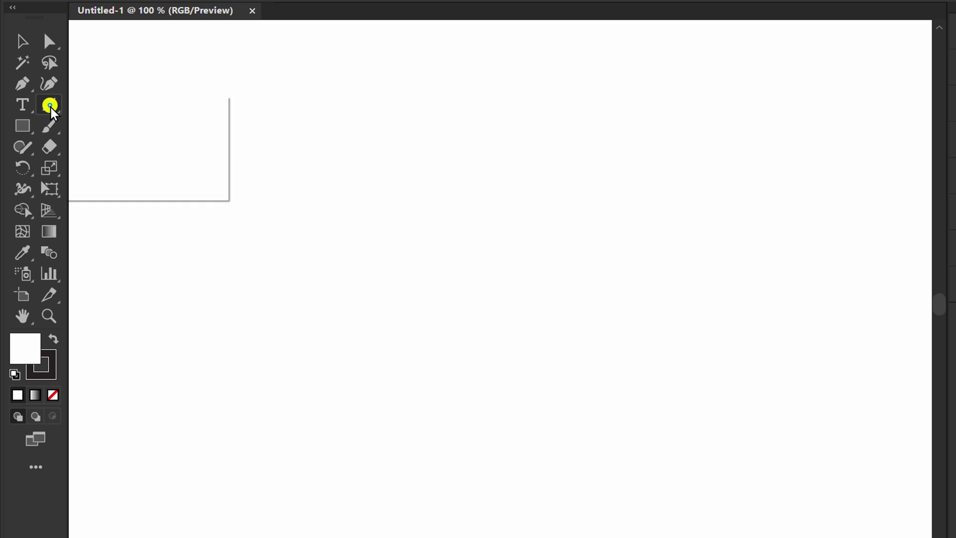
{"action": "left_click", "coordinate": [94, 102]}
{"action": "left_click", "coordinate": [433, 262]}
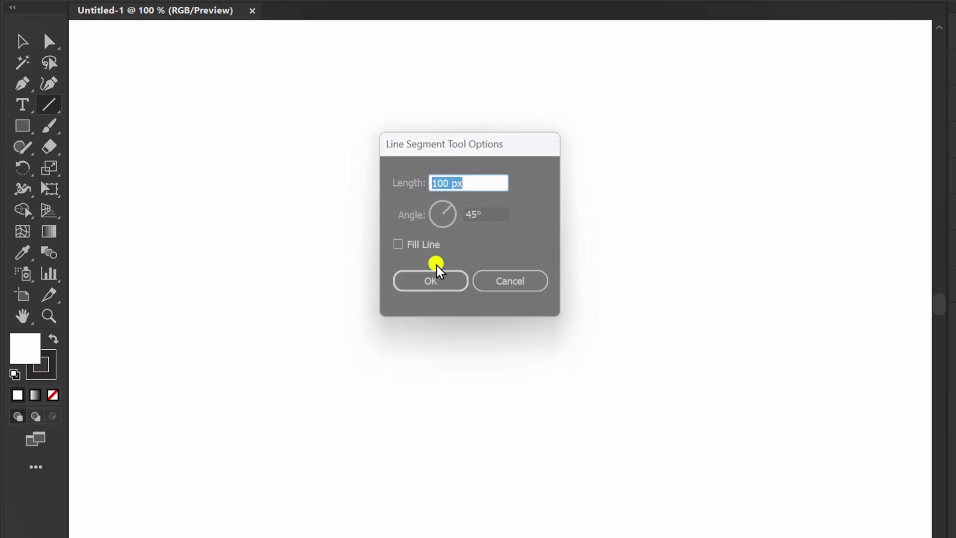
{"action": "type", "text": "50"}
{"action": "key", "text": "Tab"}
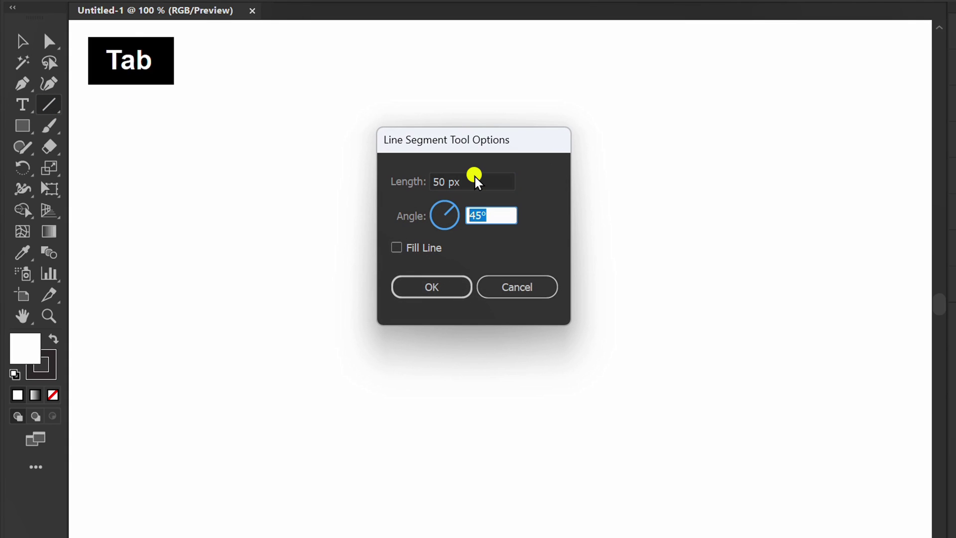
{"action": "type", "text": "90"}
{"action": "key", "text": "Return"}
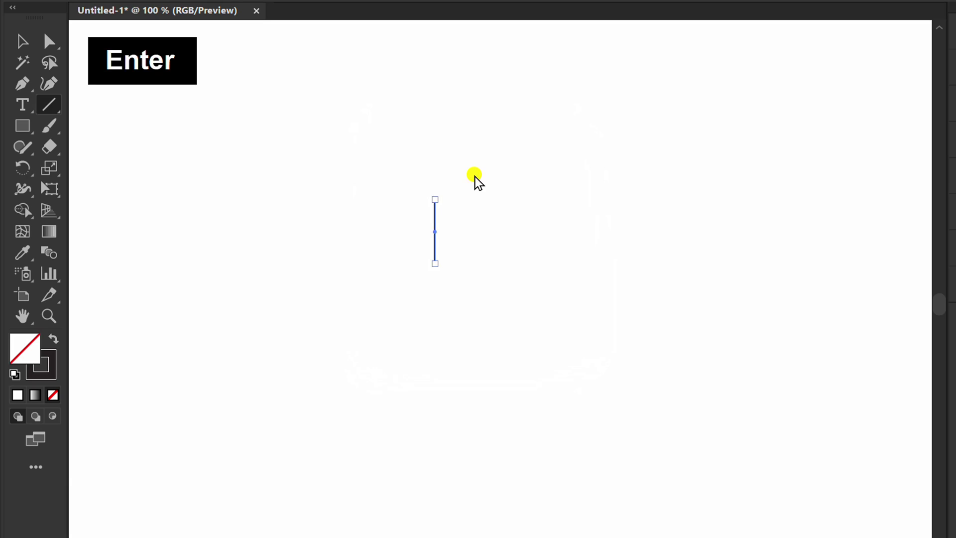
{"action": "left_click_drag", "start_coordinate": [444, 239], "coordinate": [508, 238]}
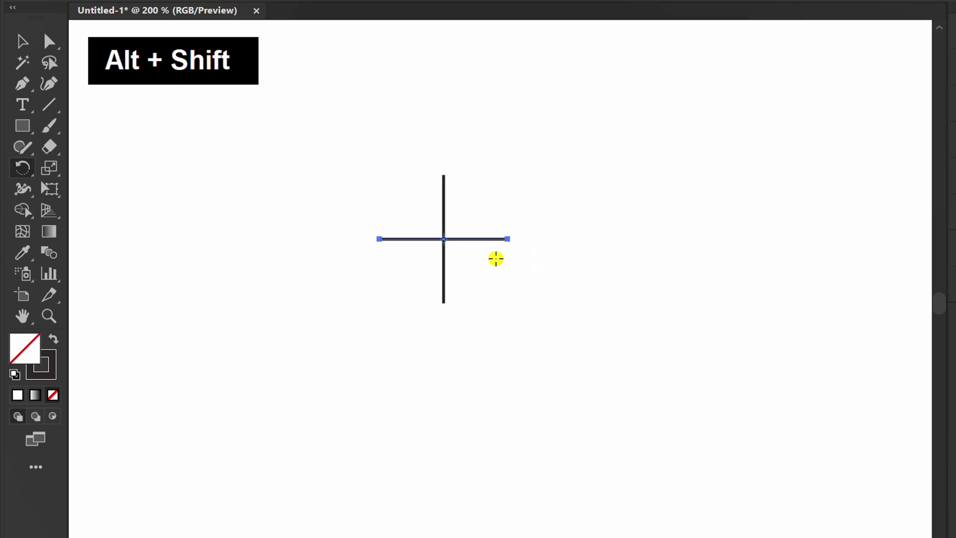
Give both cross lines a stroke weight of 3.
{"action": "key", "text": "v"}
{"action": "left_click_drag", "start_coordinate": [497, 199], "coordinate": [415, 269]}
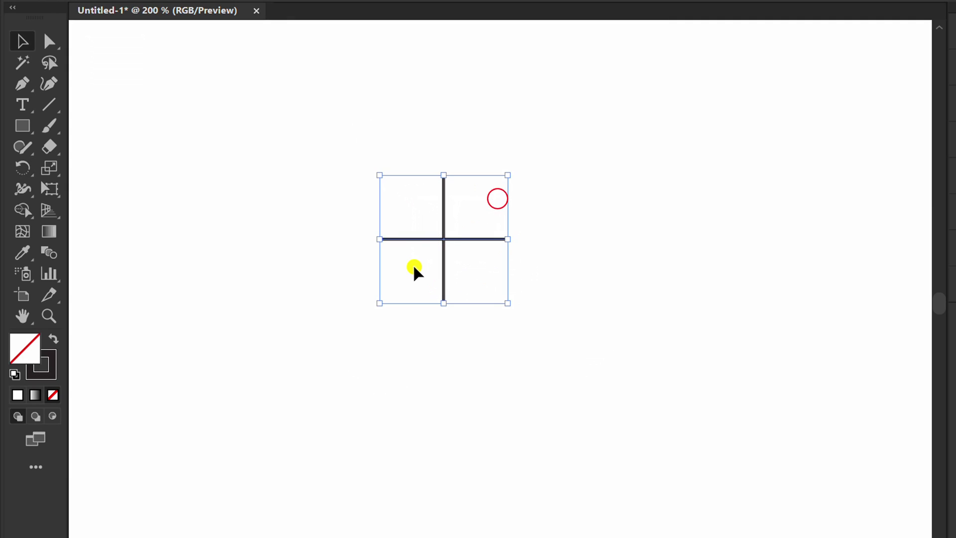
{"action": "left_click", "coordinate": [921, 32]}
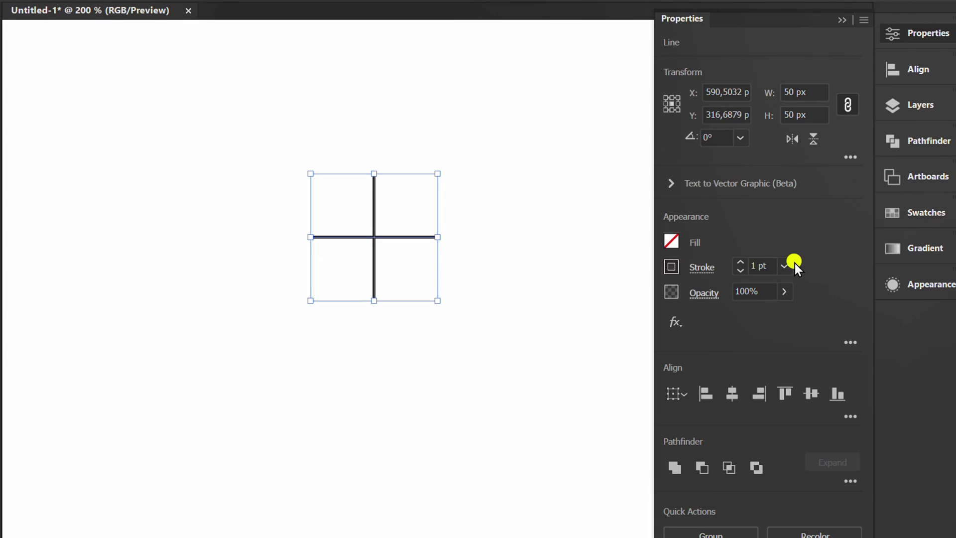
{"action": "left_click", "coordinate": [770, 264]}
{"action": "type", "text": "3"}
{"action": "key", "text": "Return"}
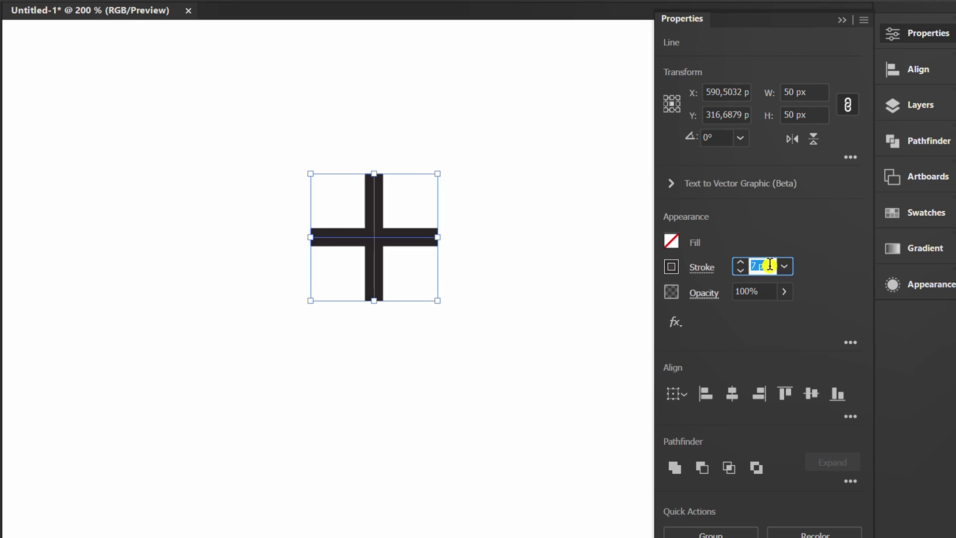
{"action": "left_click", "coordinate": [841, 18]}
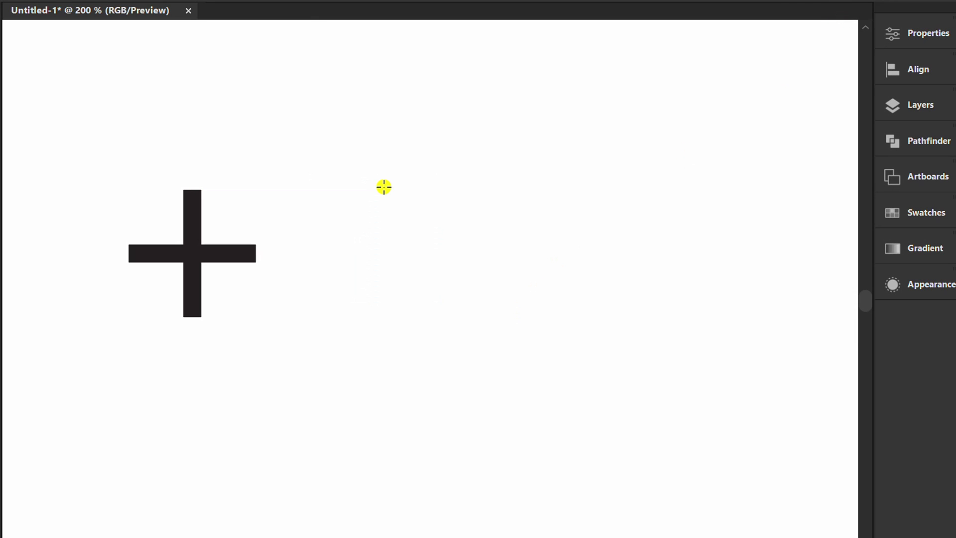
Draw a square beside the cross, duplicate it, and round the copy's corners into a circle.
{"action": "left_click_drag", "start_coordinate": [379, 190], "coordinate": [495, 313]}
{"action": "left_click_drag", "start_coordinate": [280, 258], "coordinate": [509, 257]}
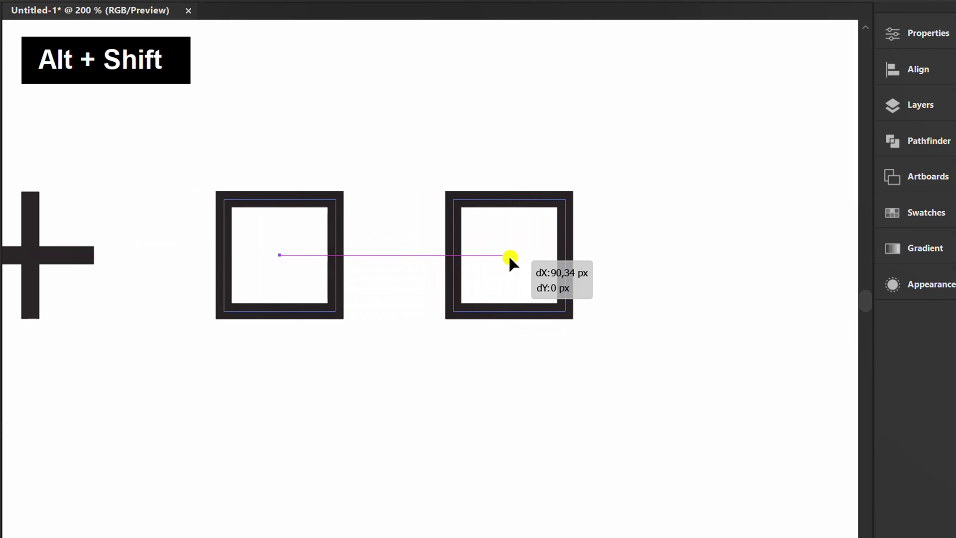
{"action": "left_click_drag", "start_coordinate": [464, 211], "coordinate": [529, 277]}
{"action": "key", "text": "v"}
{"action": "key", "text": "ctrl+minus"}
{"action": "left_click", "coordinate": [673, 88]}
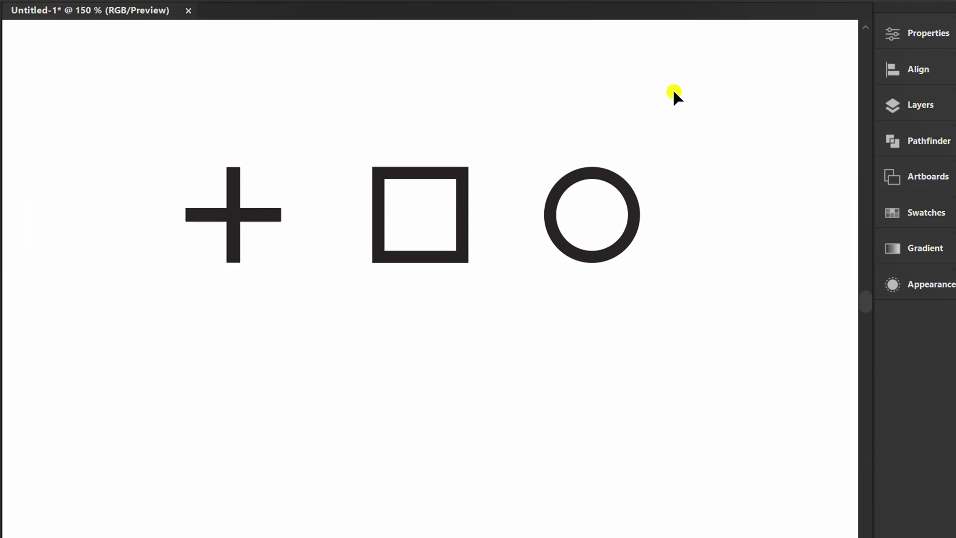
Expand all three shapes so their strokes become filled outlines.
{"action": "key", "text": "ctrl+a"}
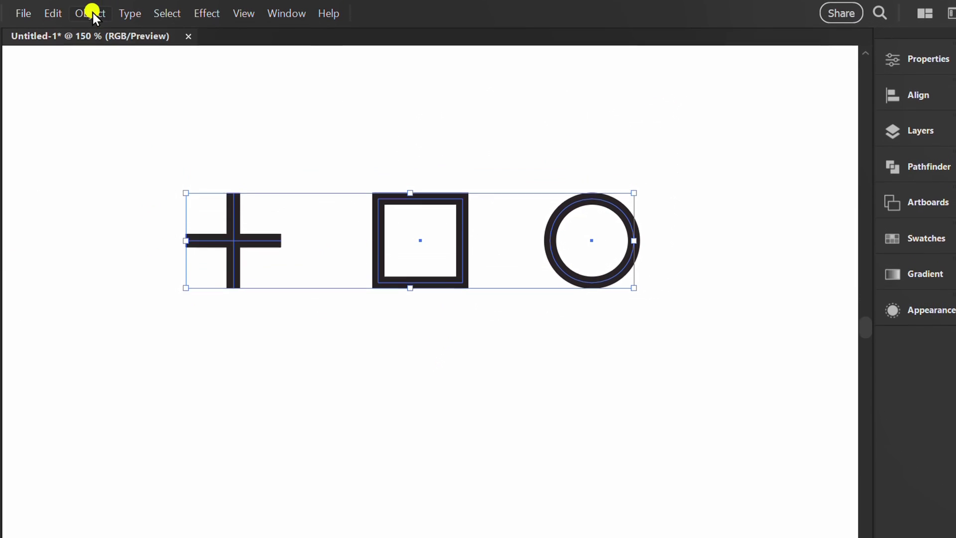
{"action": "left_click", "coordinate": [91, 14]}
{"action": "left_click", "coordinate": [150, 268]}
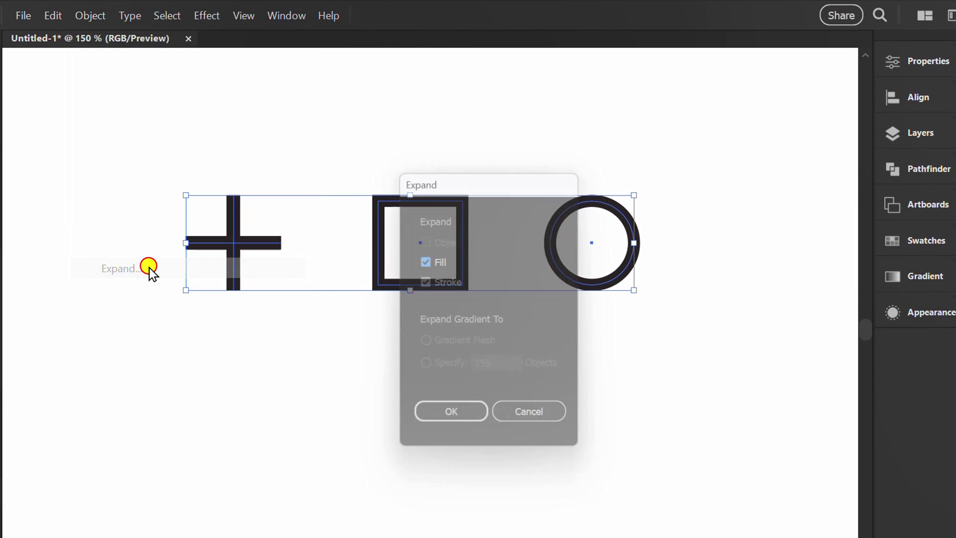
{"action": "left_click", "coordinate": [438, 422]}
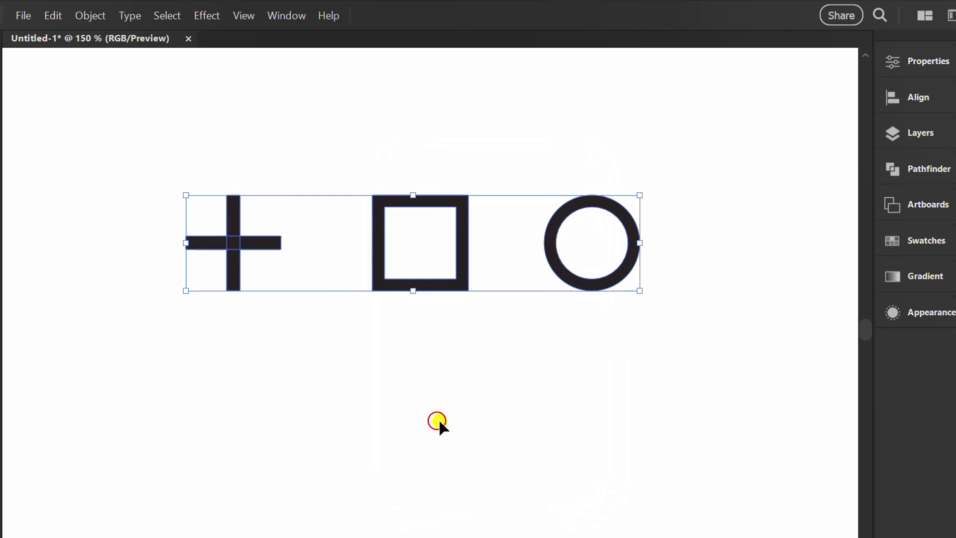
{"action": "left_click", "coordinate": [331, 278]}
Merge the cross's two bars into a single shape.
{"action": "left_click_drag", "start_coordinate": [185, 277], "coordinate": [182, 276]}
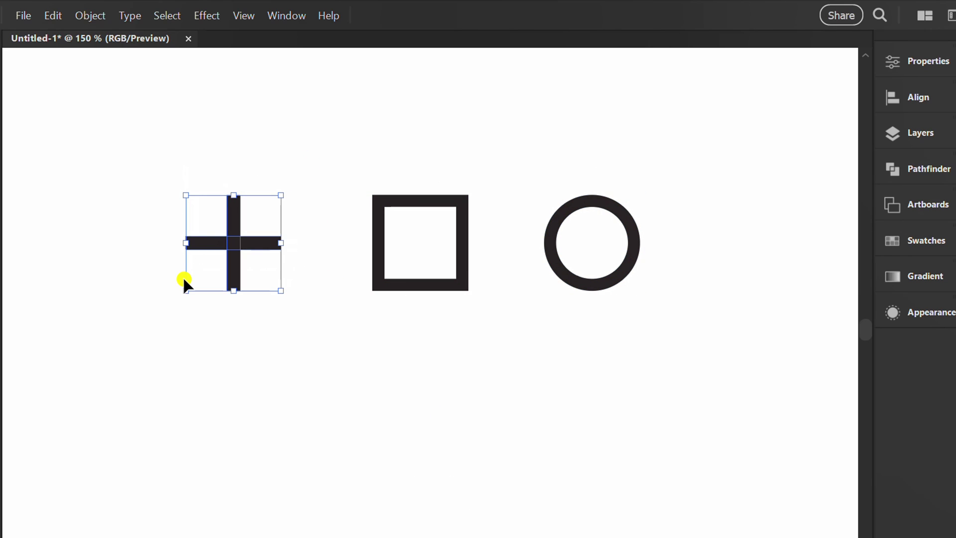
{"action": "left_click", "coordinate": [918, 175]}
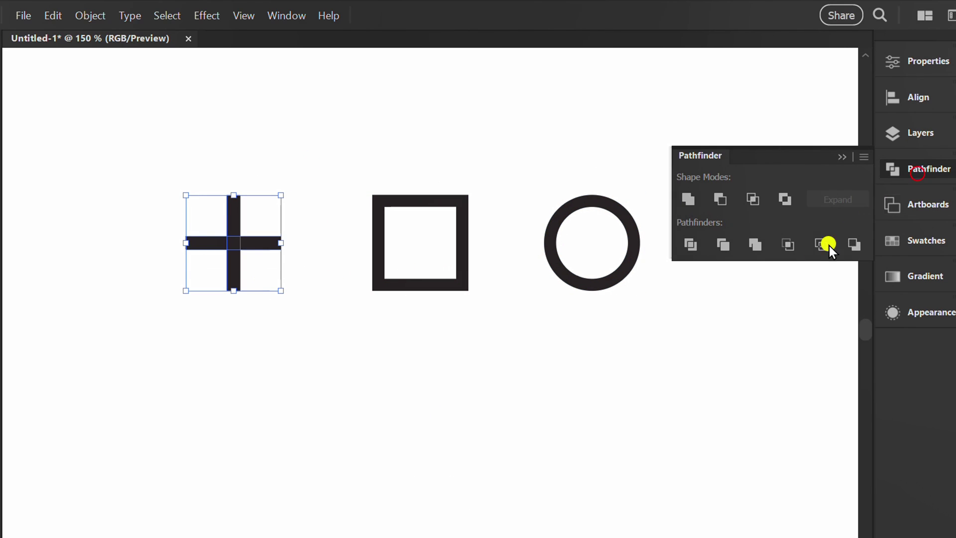
{"action": "left_click", "coordinate": [685, 200]}
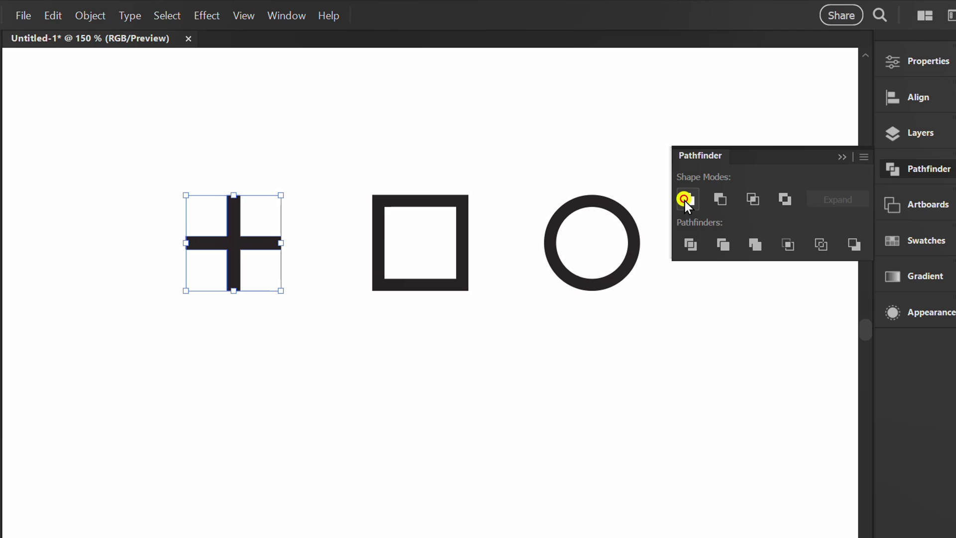
{"action": "left_click", "coordinate": [839, 155]}
{"action": "left_click", "coordinate": [479, 354]}
Fill the merged cross with a green swatch.
{"action": "left_click_drag", "start_coordinate": [342, 151], "coordinate": [184, 294]}
{"action": "left_click", "coordinate": [907, 60]}
{"action": "left_click", "coordinate": [672, 269]}
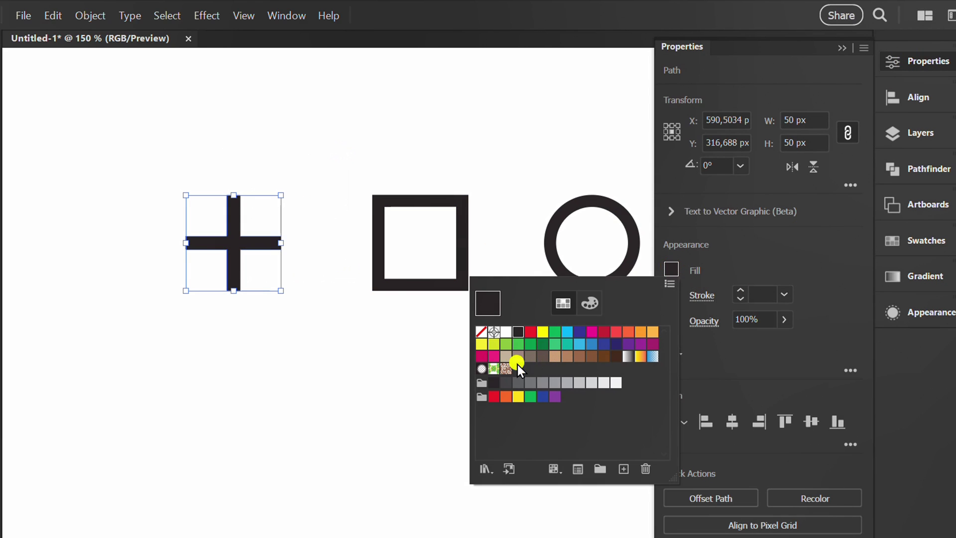
{"action": "left_click", "coordinate": [542, 345]}
{"action": "left_click", "coordinate": [390, 375]}
Colour the square magenta and the circle K=70 dark grey from the Swatches popup.
{"action": "left_click", "coordinate": [456, 199]}
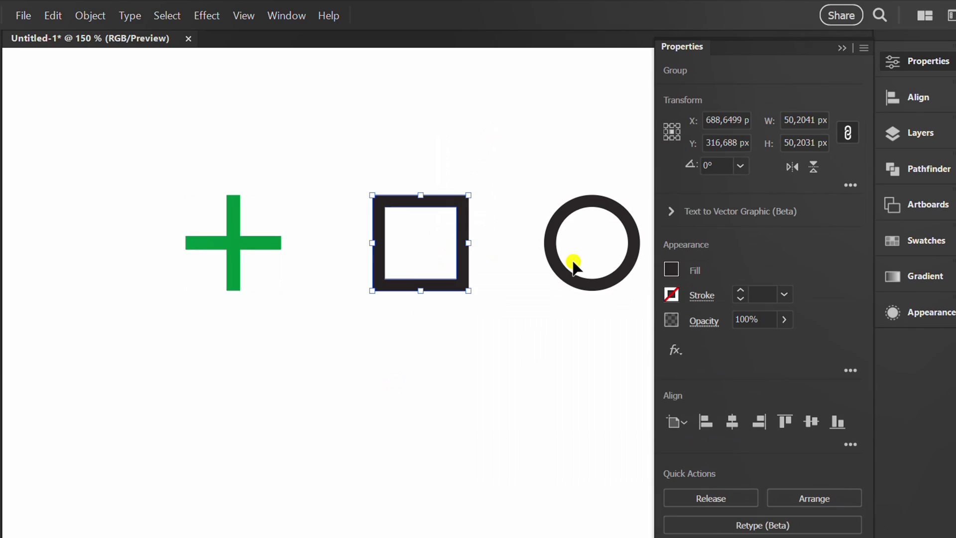
{"action": "left_click", "coordinate": [672, 269]}
{"action": "left_click", "coordinate": [494, 356]}
{"action": "left_click", "coordinate": [363, 380]}
{"action": "left_click_drag", "start_coordinate": [442, 391], "coordinate": [364, 408]}
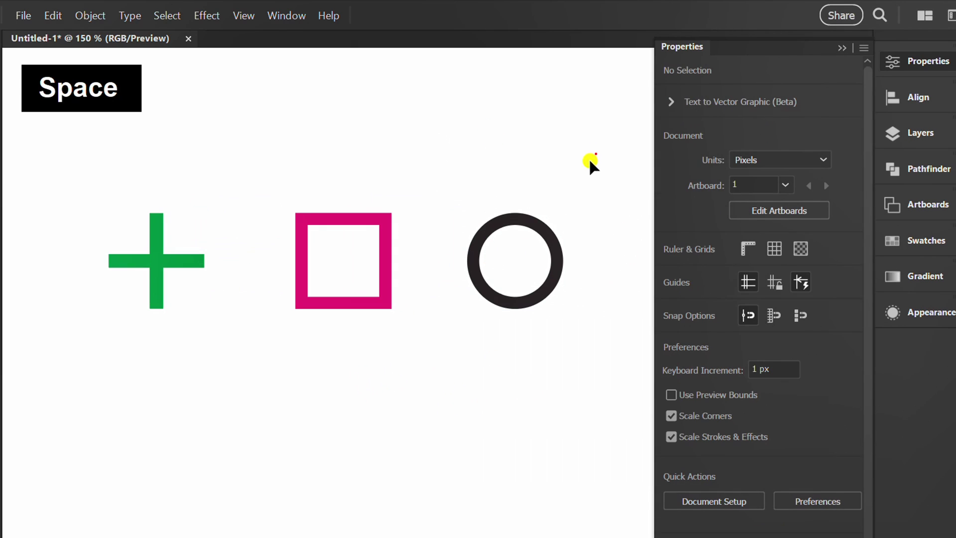
{"action": "left_click_drag", "start_coordinate": [589, 160], "coordinate": [518, 224]}
{"action": "left_click", "coordinate": [673, 269]}
{"action": "left_click", "coordinate": [529, 383]}
{"action": "left_click", "coordinate": [406, 409]}
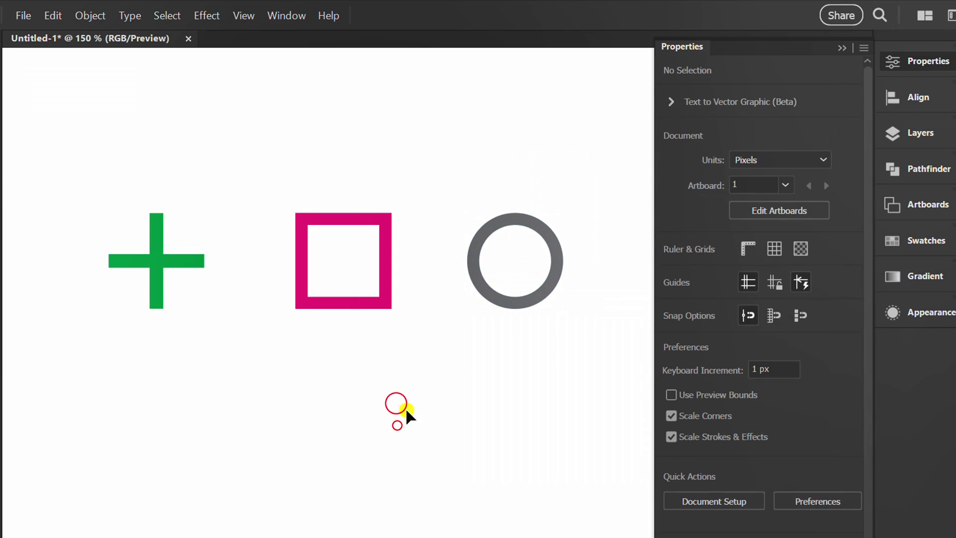
Place a large letter D to the left of the three shapes.
{"action": "left_click", "coordinate": [842, 49]}
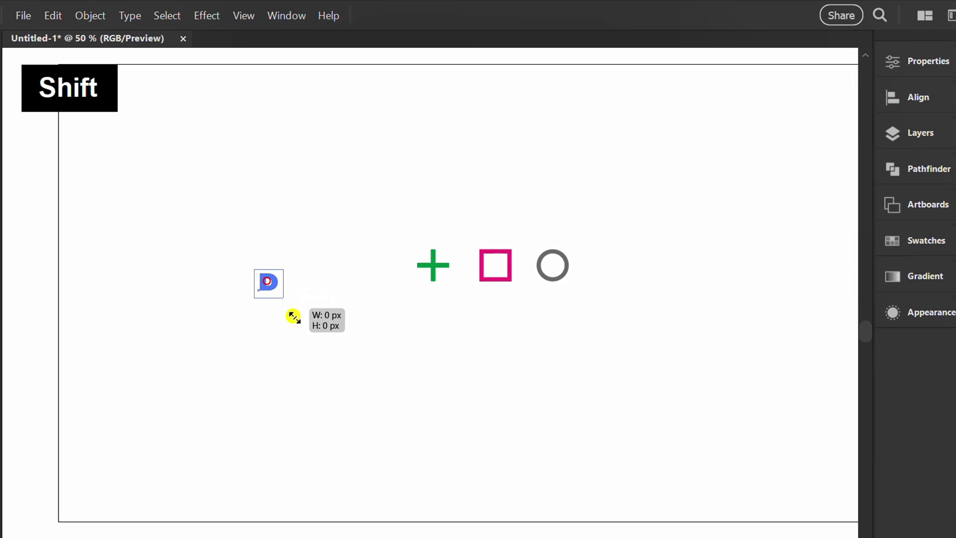
{"action": "left_click_drag", "start_coordinate": [295, 315], "coordinate": [125, 106]}
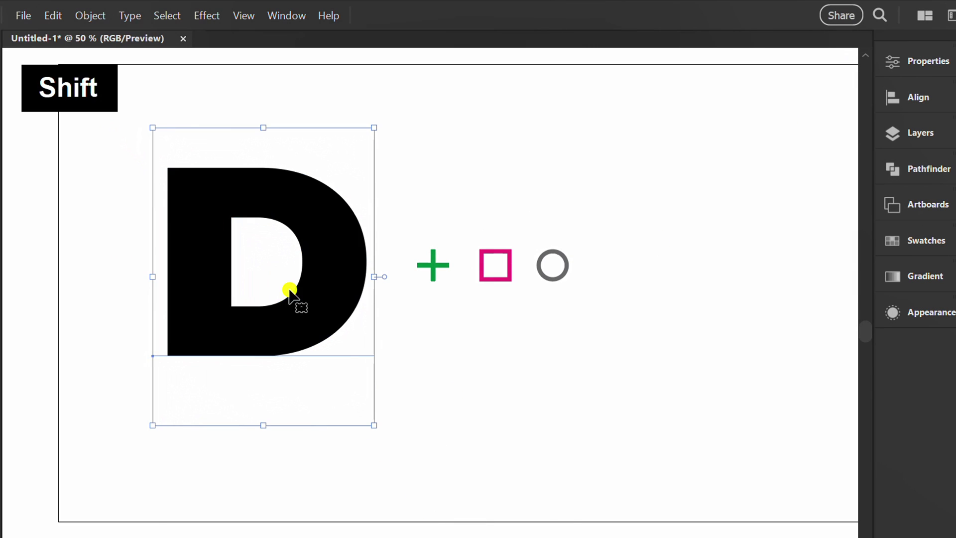
{"action": "left_click_drag", "start_coordinate": [337, 327], "coordinate": [322, 324]}
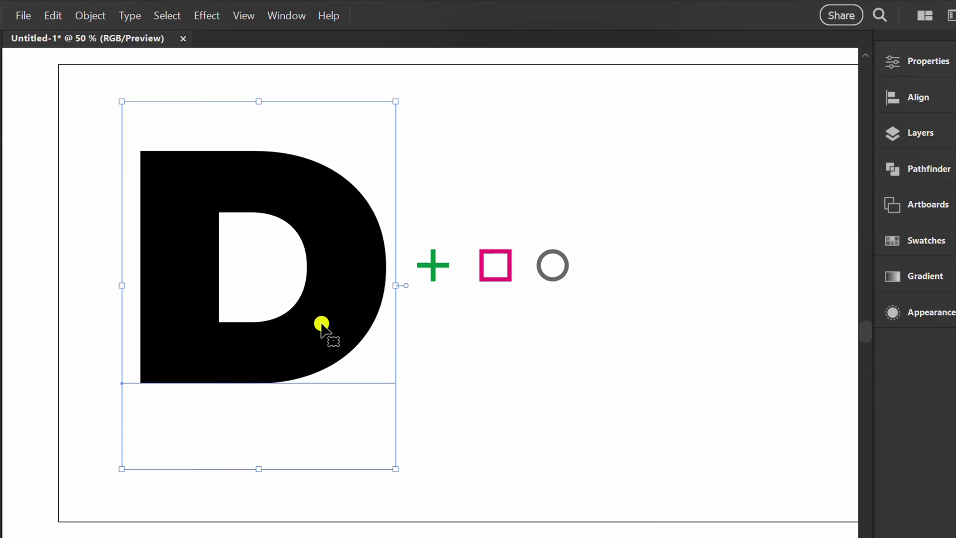
Convert the D to outlines and ungroup it.
{"action": "right_click", "coordinate": [199, 181]}
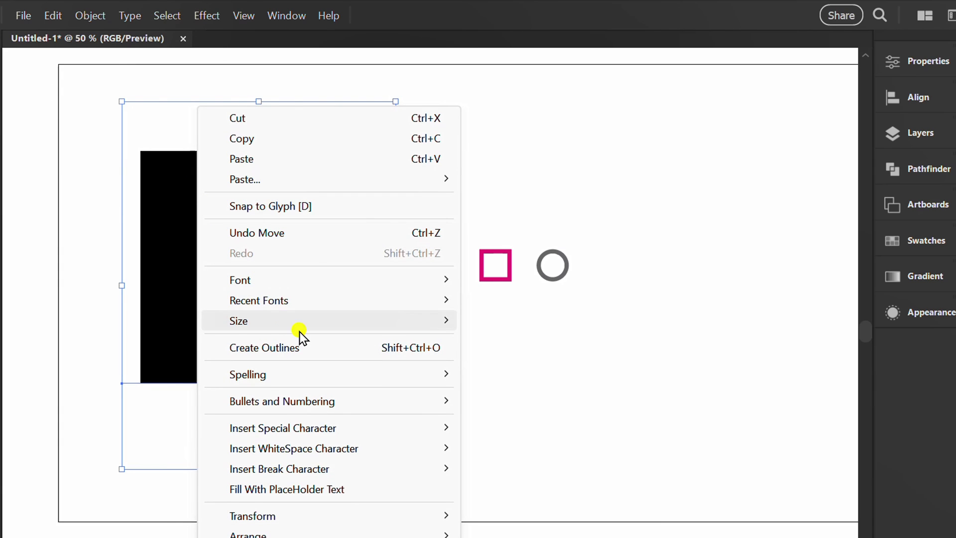
{"action": "left_click", "coordinate": [324, 345]}
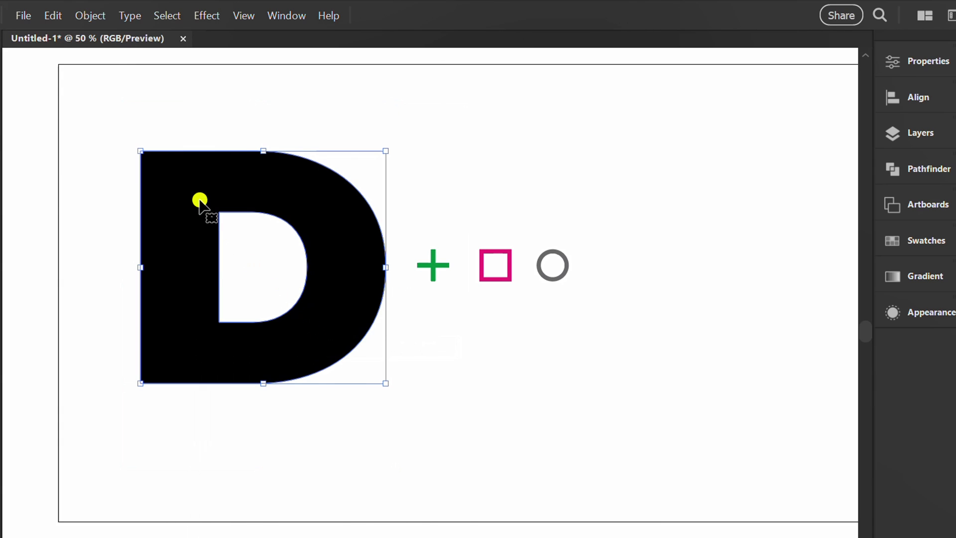
{"action": "right_click", "coordinate": [186, 187]}
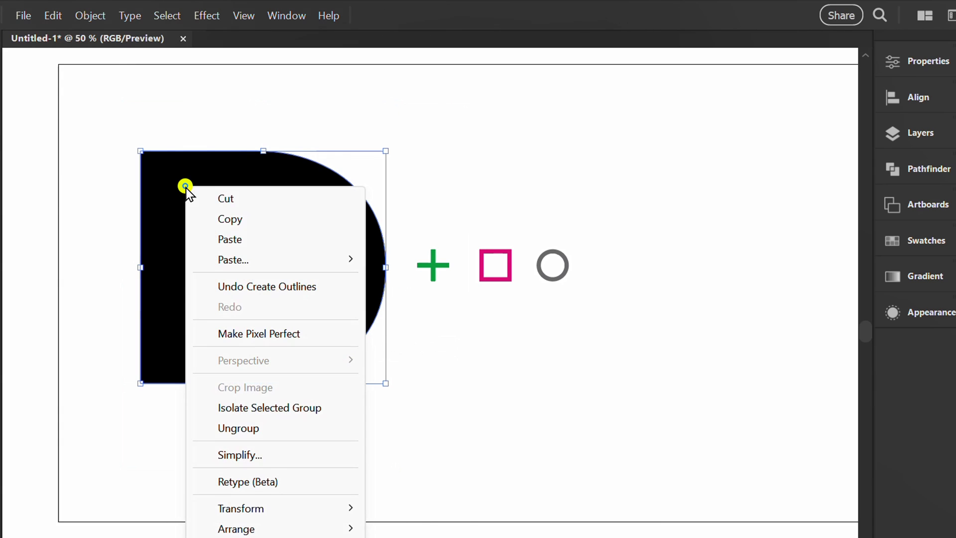
{"action": "left_click", "coordinate": [278, 430]}
Select the D with the three shapes and run Fillinger with max 10, min 3, minimum distance 2.
{"action": "left_click_drag", "start_coordinate": [541, 215], "coordinate": [112, 390]}
{"action": "left_click", "coordinate": [16, 13]}
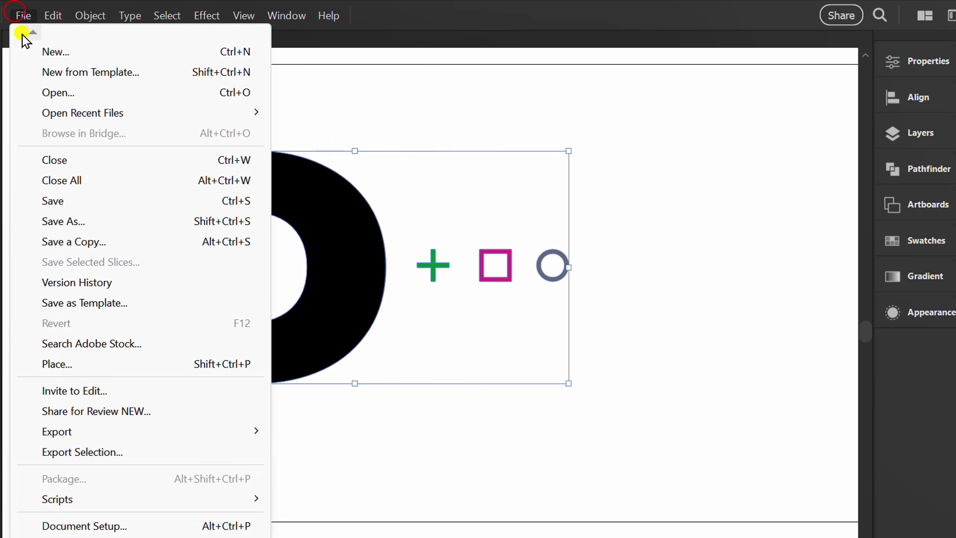
{"action": "mouse_move", "coordinate": [126, 502]}
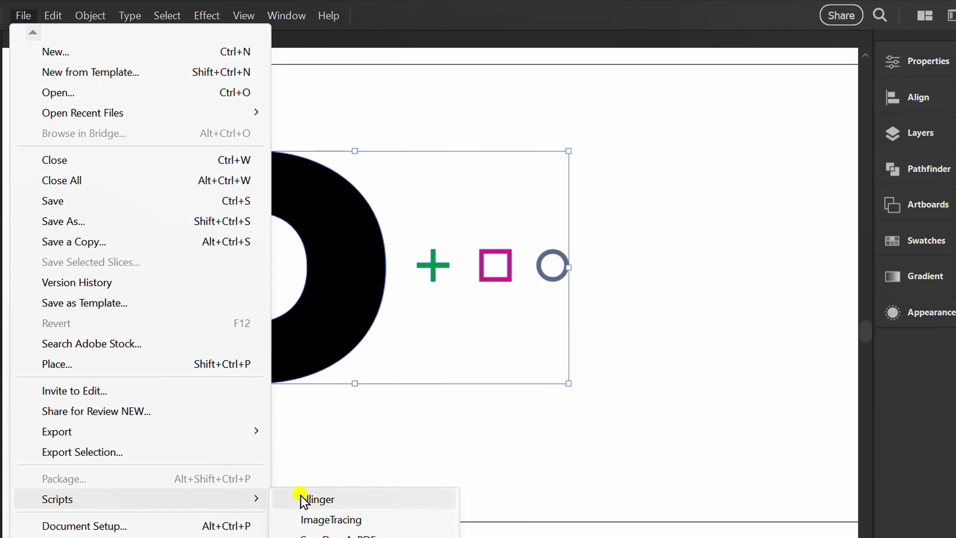
{"action": "left_click", "coordinate": [345, 501]}
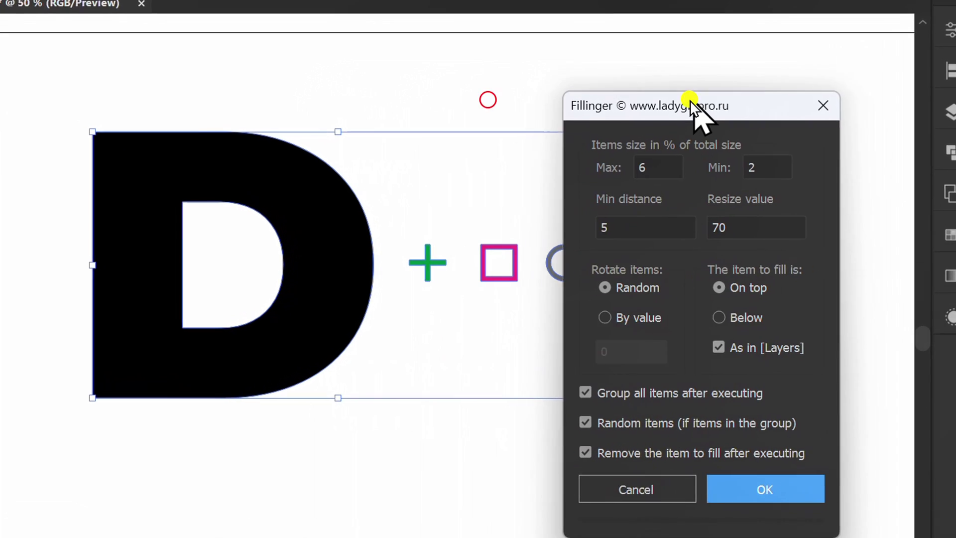
{"action": "left_click_drag", "start_coordinate": [695, 106], "coordinate": [744, 72]}
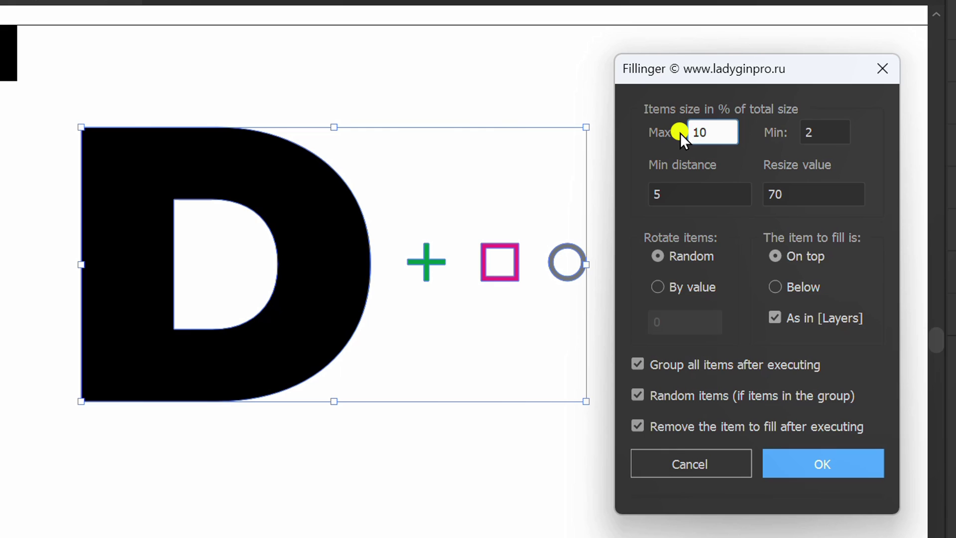
{"action": "left_click", "coordinate": [813, 128]}
{"action": "type", "text": "3"}
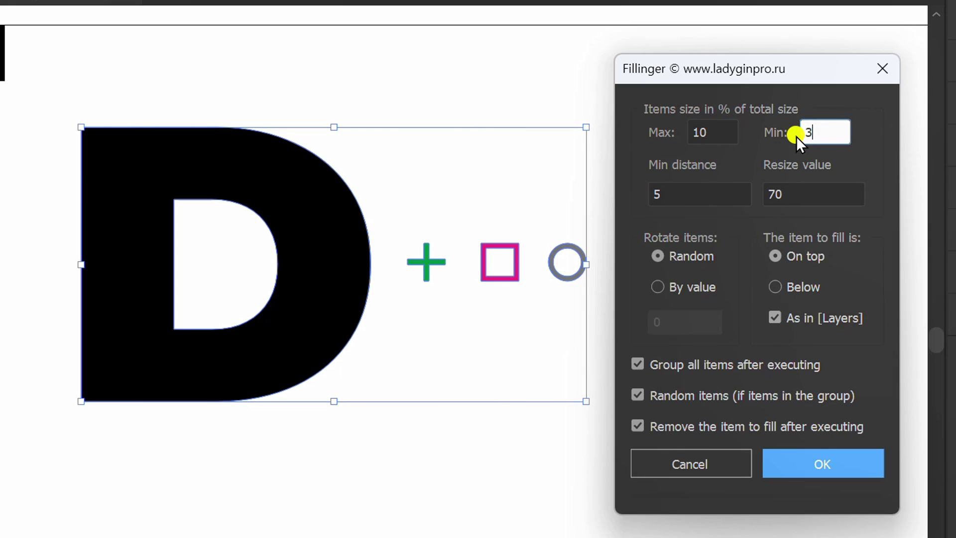
{"action": "left_click", "coordinate": [723, 197]}
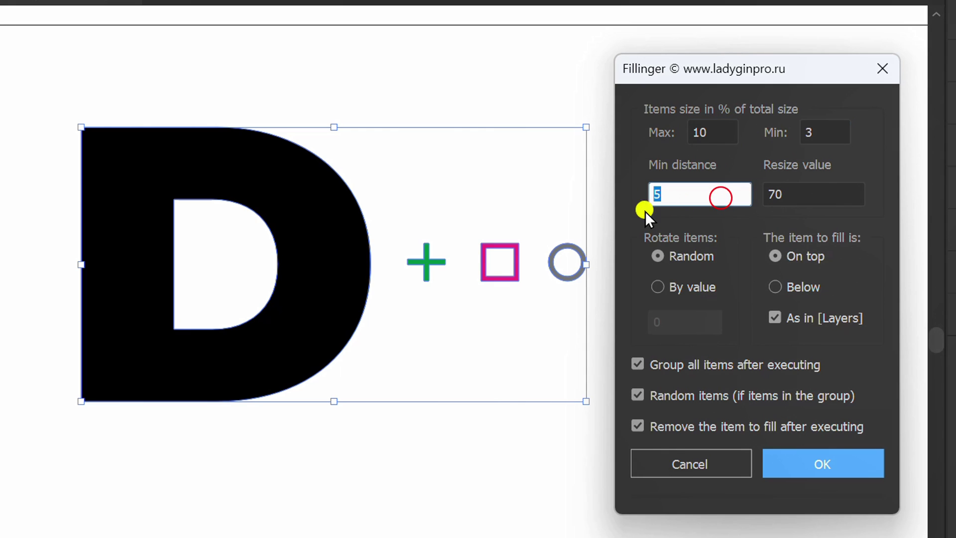
{"action": "type", "text": "2"}
{"action": "left_click", "coordinate": [817, 464]}
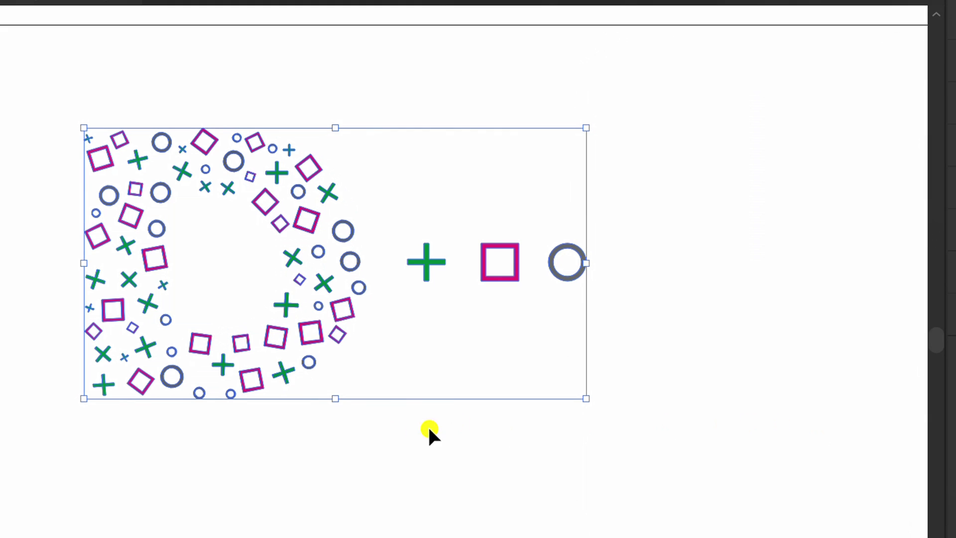
Undo the fill back to the solid D and rerun Fillinger with max 6, min 2, distance 0.
{"action": "left_click", "coordinate": [317, 443]}
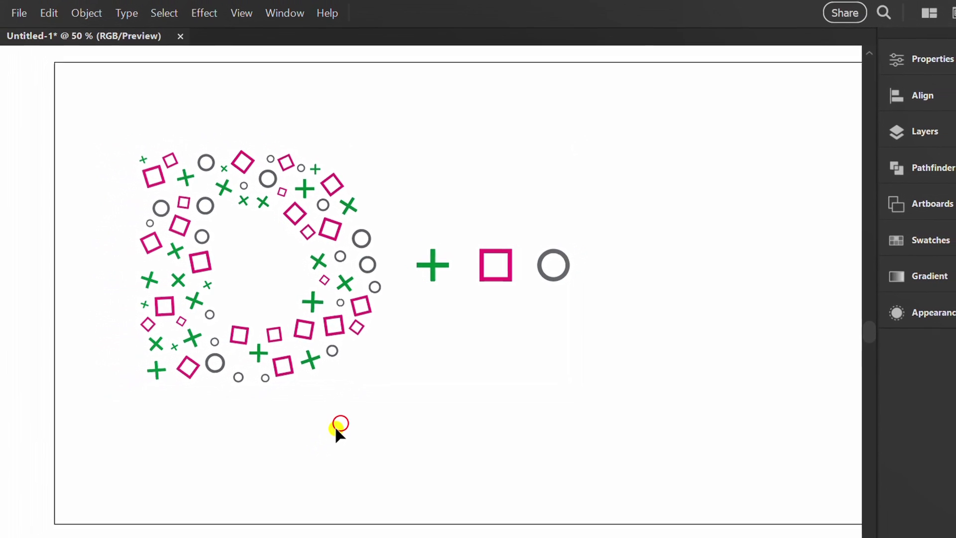
{"action": "key", "text": "ctrl+z"}
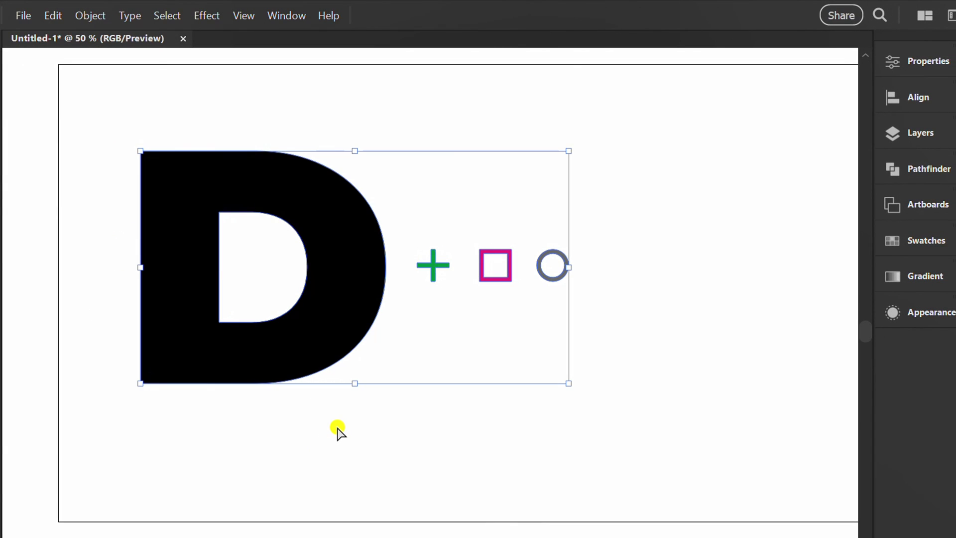
{"action": "left_click", "coordinate": [20, 15]}
{"action": "mouse_move", "coordinate": [243, 501]}
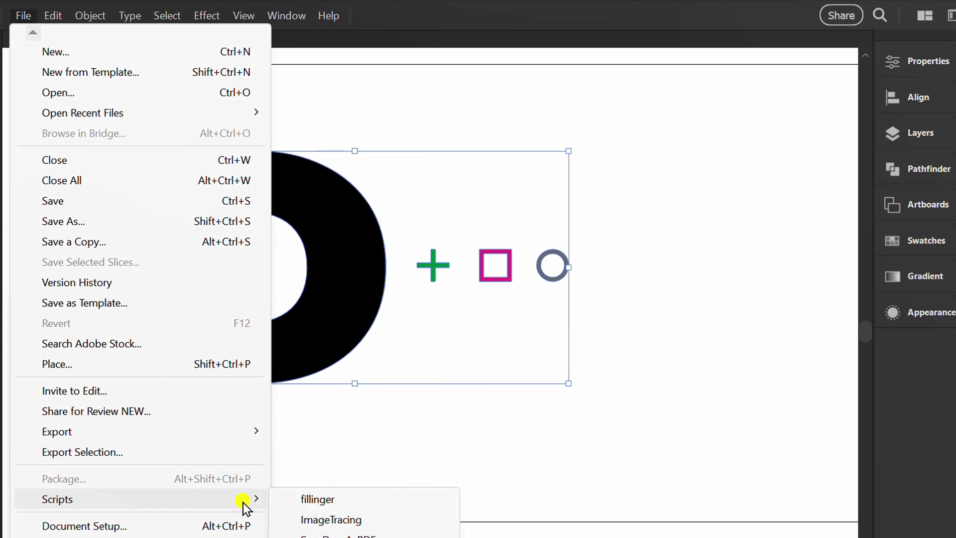
{"action": "left_click", "coordinate": [328, 500]}
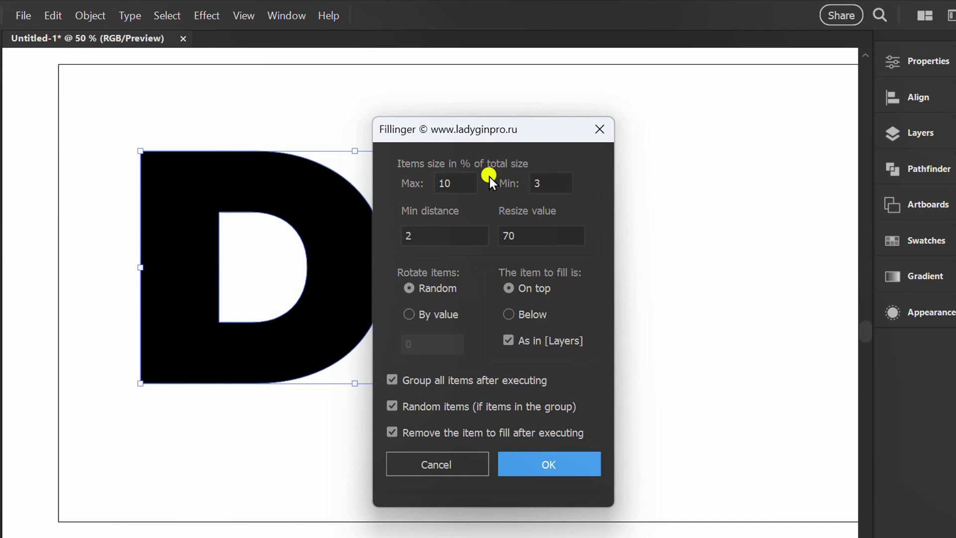
{"action": "left_click_drag", "start_coordinate": [500, 129], "coordinate": [699, 128]}
{"action": "double_click", "coordinate": [648, 180]}
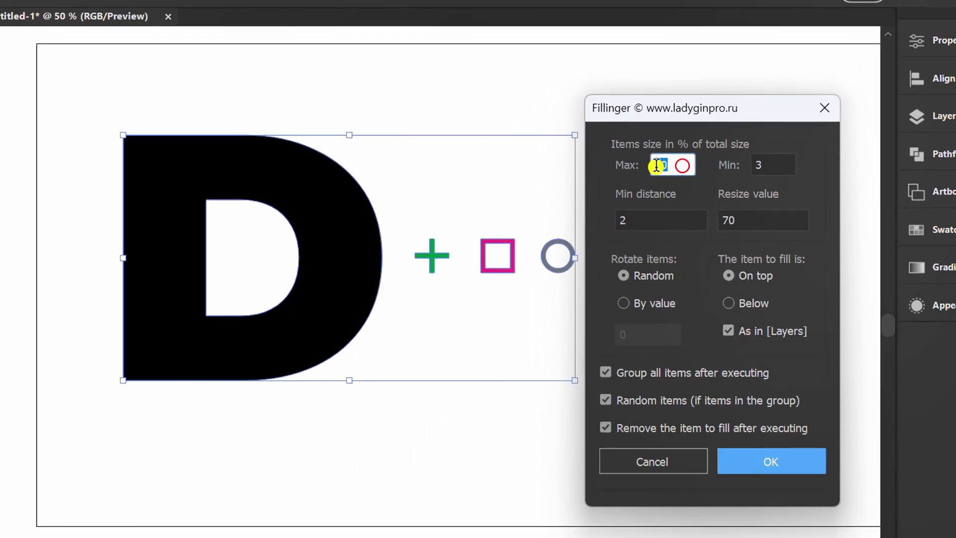
{"action": "type", "text": "6"}
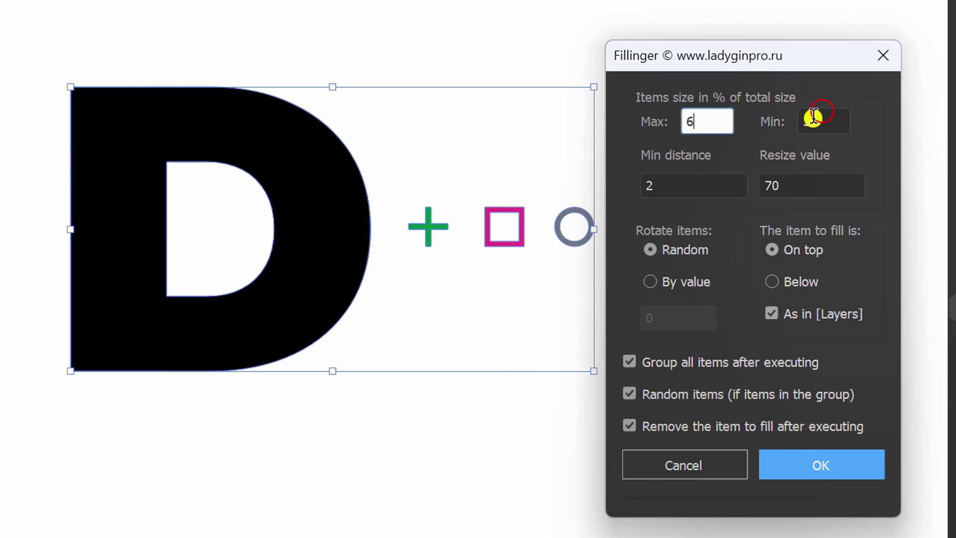
{"action": "double_click", "coordinate": [814, 117]}
{"action": "left_click", "coordinate": [703, 183]}
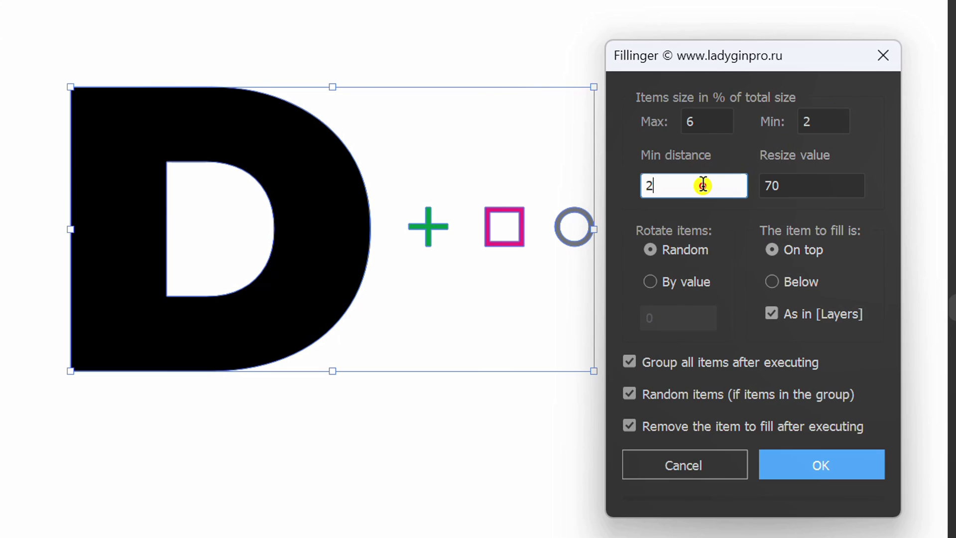
{"action": "left_click", "coordinate": [814, 467]}
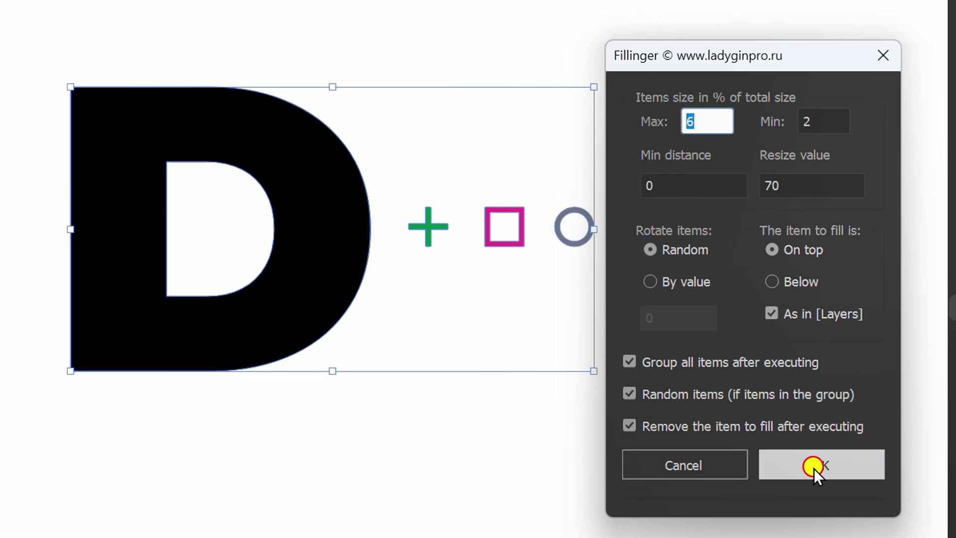